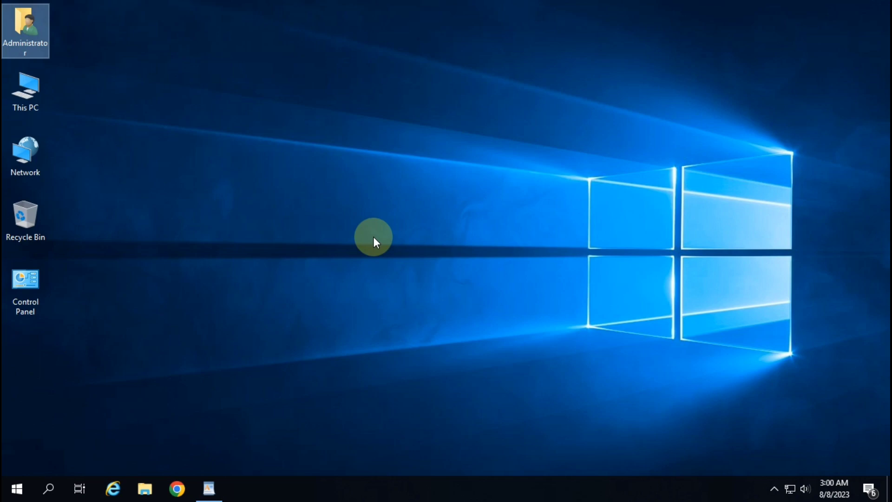
Review the five listed server configuration tasks in the open WordPad document, from system updates to renaming the server, and minimize it.
left_click(208, 488)
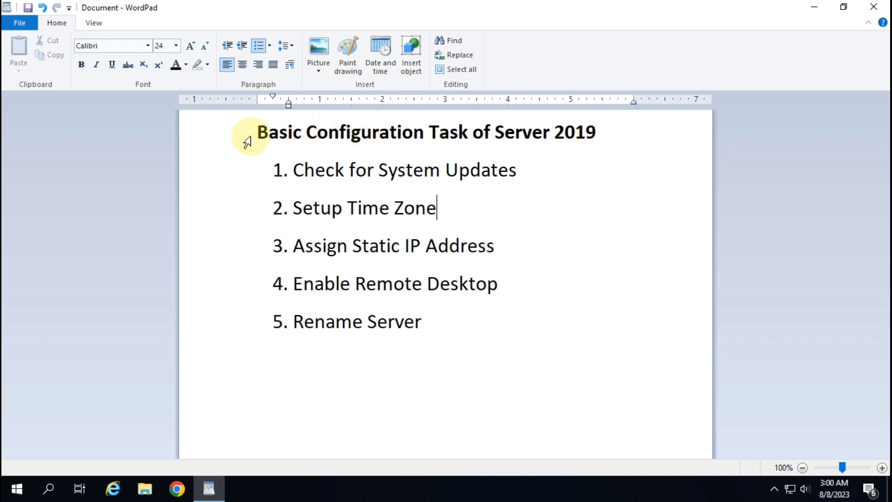
left_click_drag(259, 132, 595, 132)
left_click_drag(472, 132, 596, 133)
left_click(530, 177)
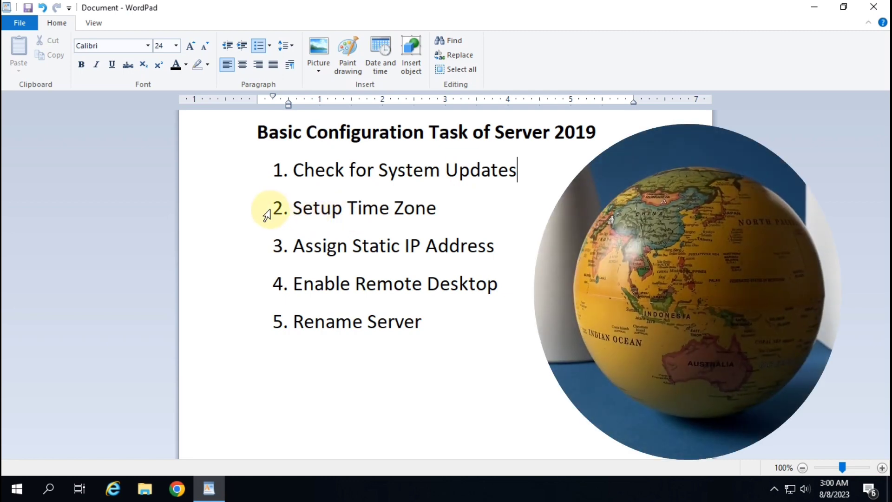
left_click(267, 215)
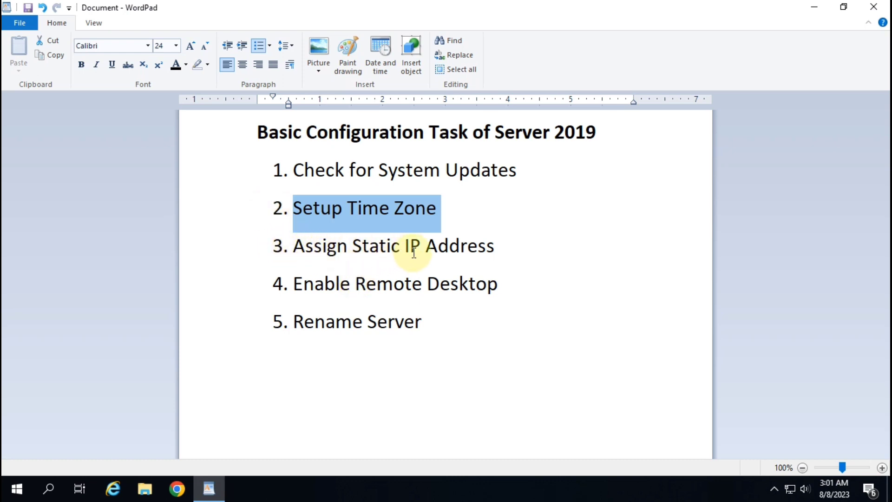
left_click(299, 249)
left_click(363, 246)
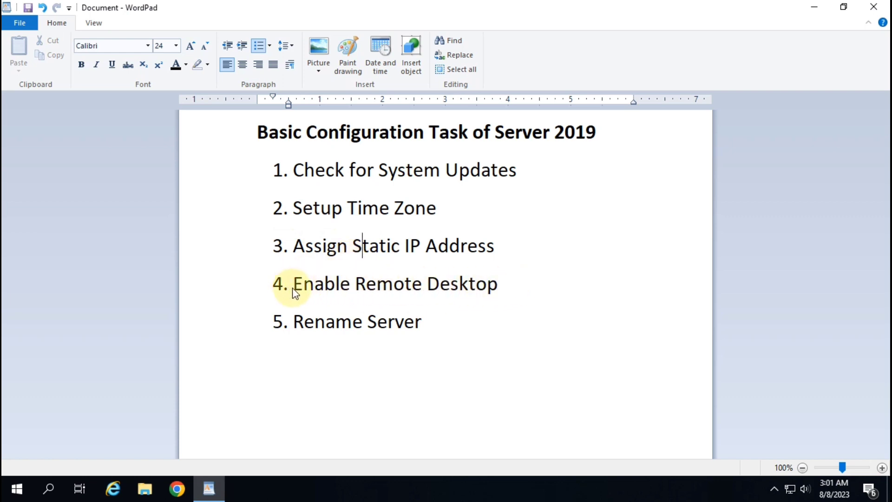
left_click_drag(297, 289, 502, 295)
left_click(500, 290)
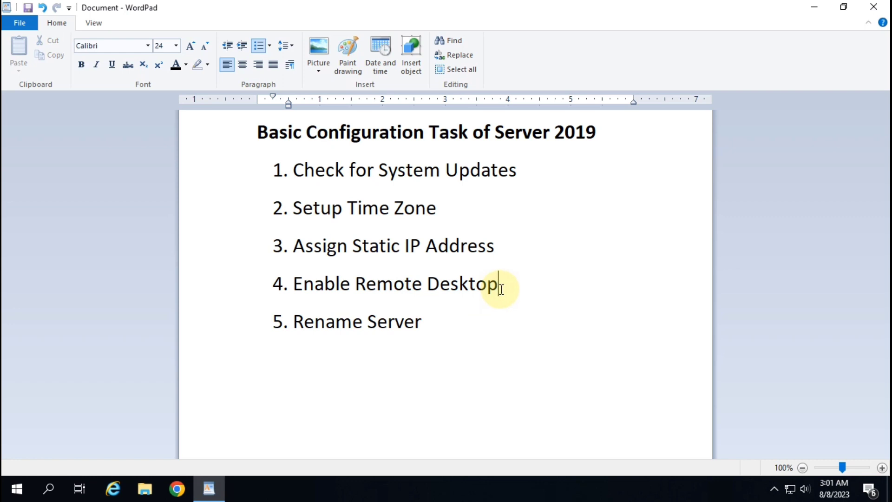
left_click(501, 289)
left_click_drag(501, 288, 303, 290)
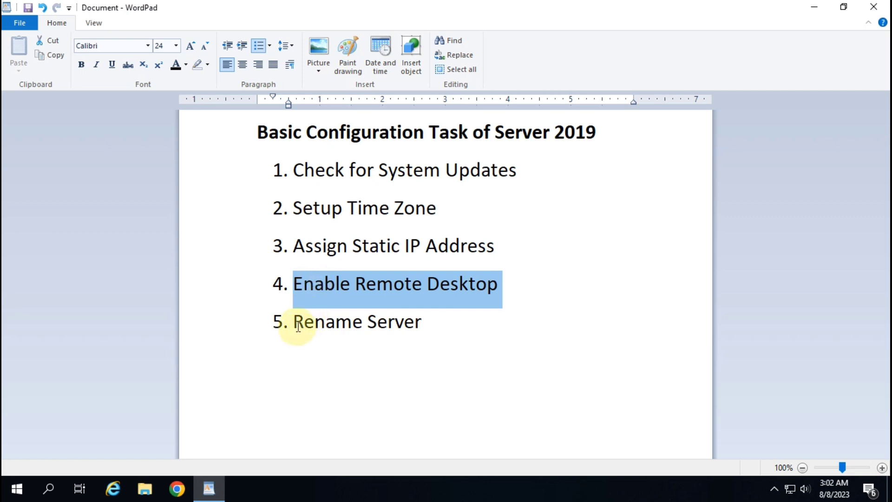
left_click_drag(295, 325, 430, 327)
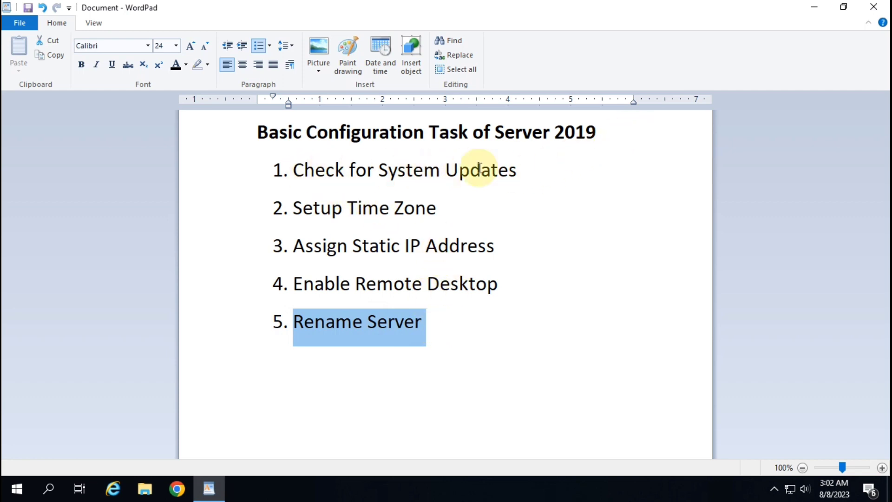
left_click(259, 175)
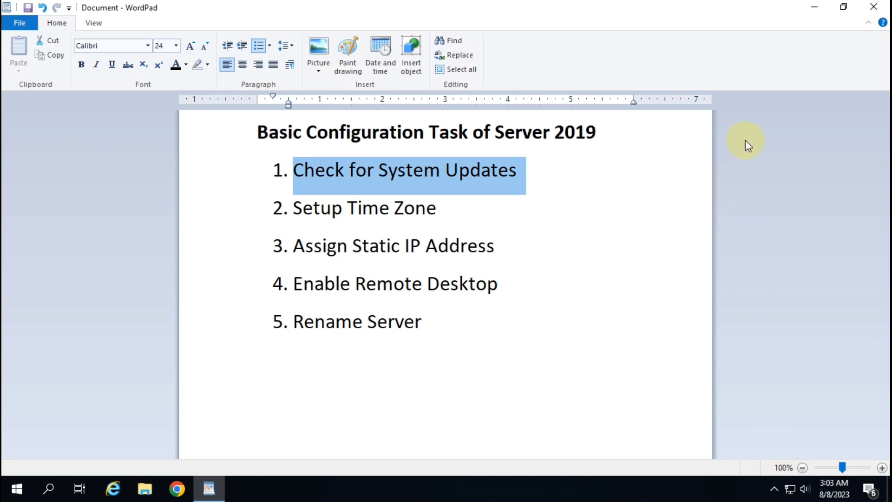
left_click(812, 7)
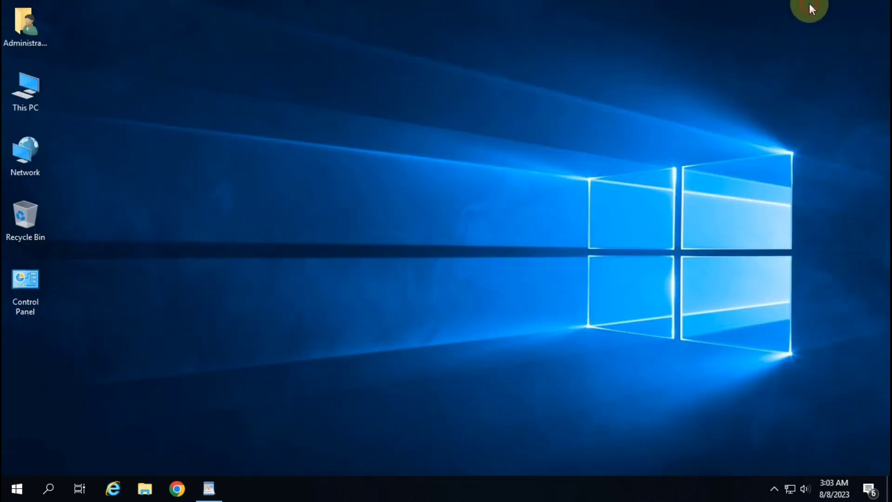
right_click(196, 130)
left_click(225, 171)
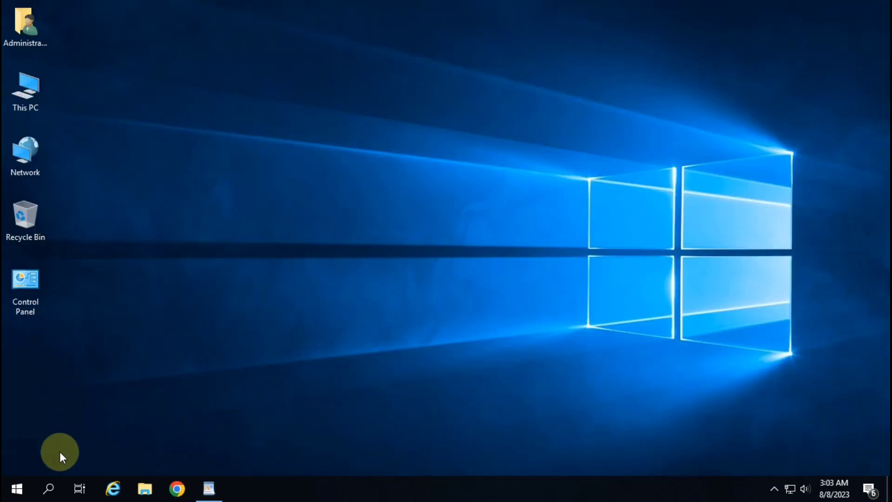
left_click(209, 486)
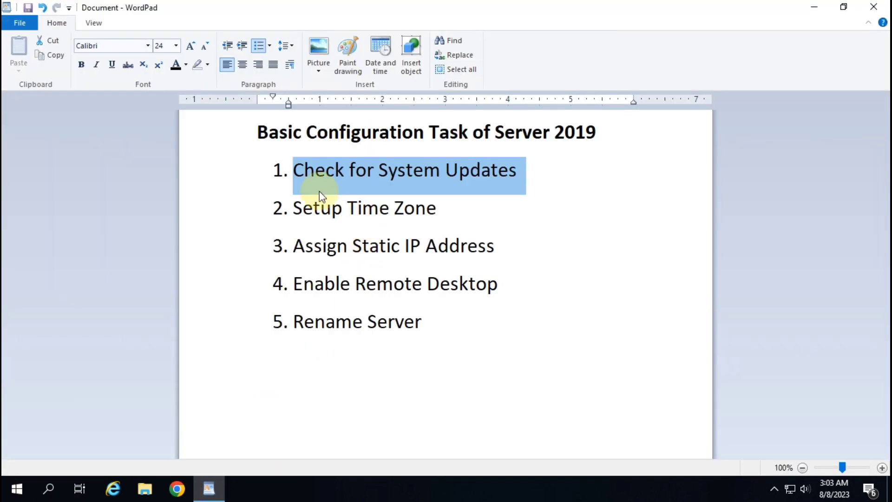
left_click(818, 7)
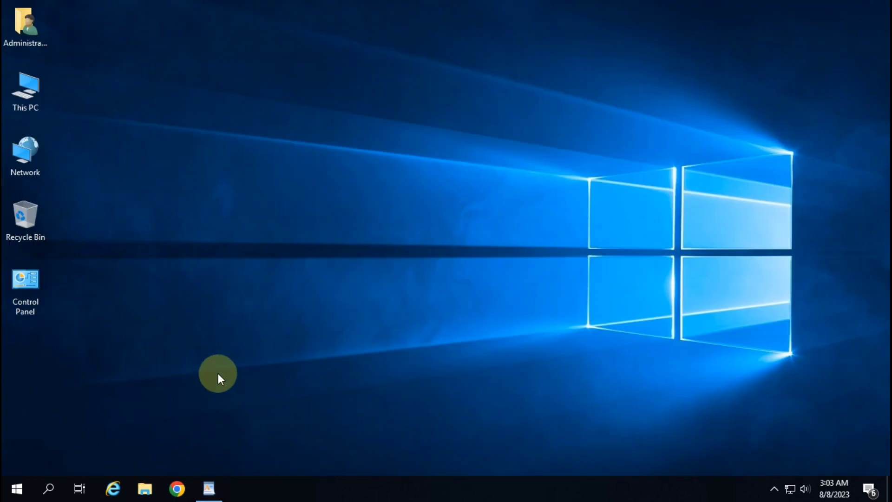
Open Server Manager and display the Local Server properties.
left_click(17, 487)
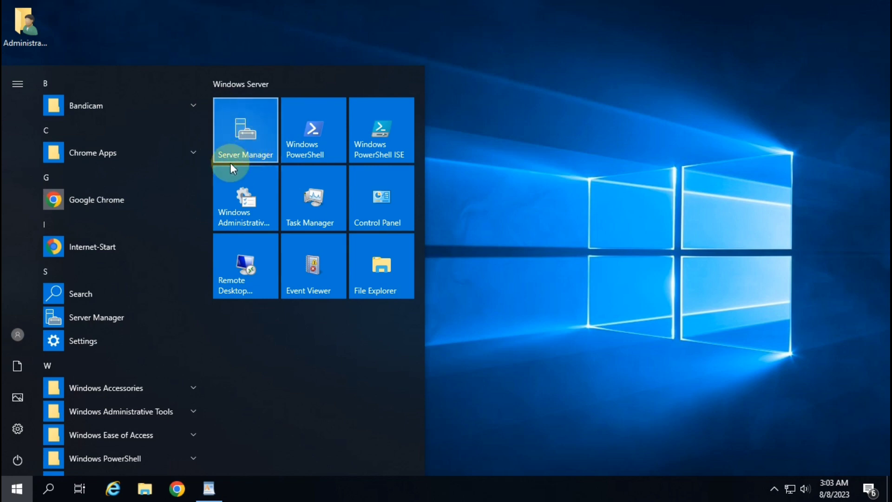
left_click(243, 129)
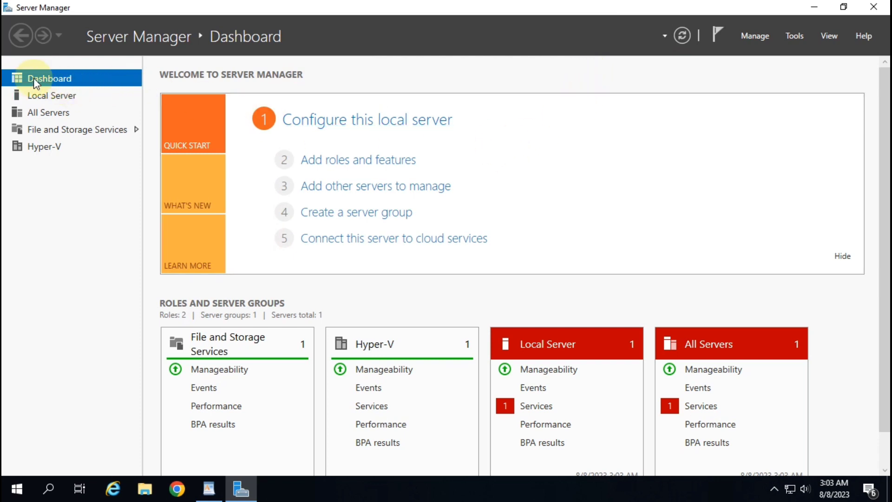
left_click(54, 95)
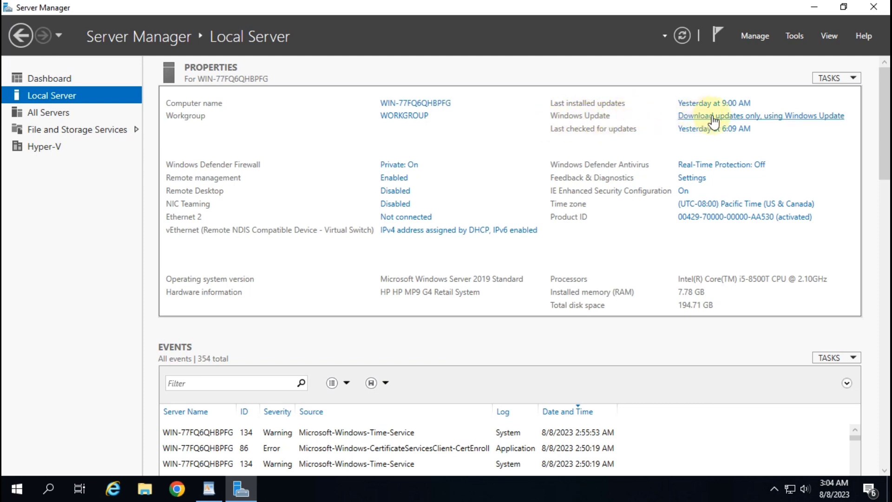
Open the Windows Update settings from the local server properties and check for updates.
left_click(801, 117)
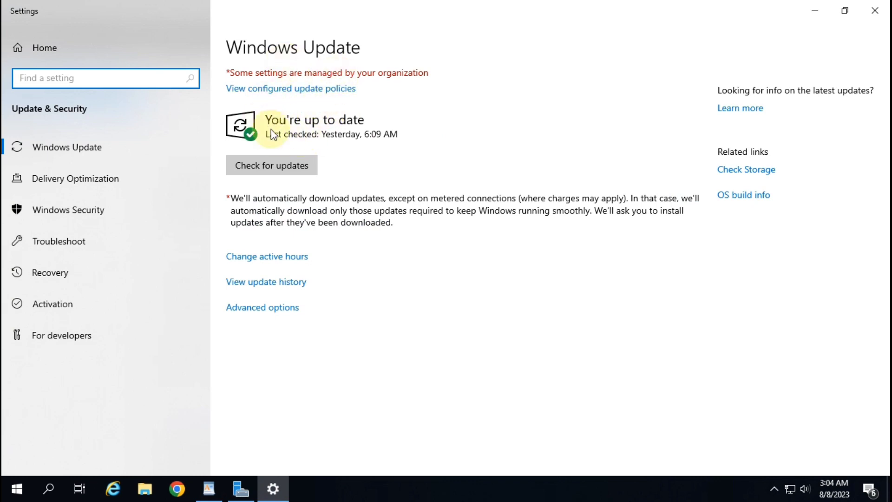
left_click(291, 169)
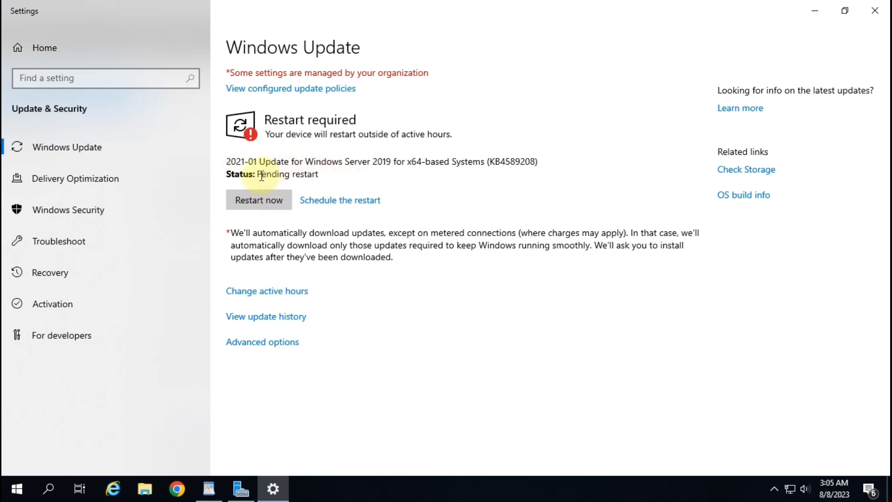
left_click_drag(259, 174, 324, 178)
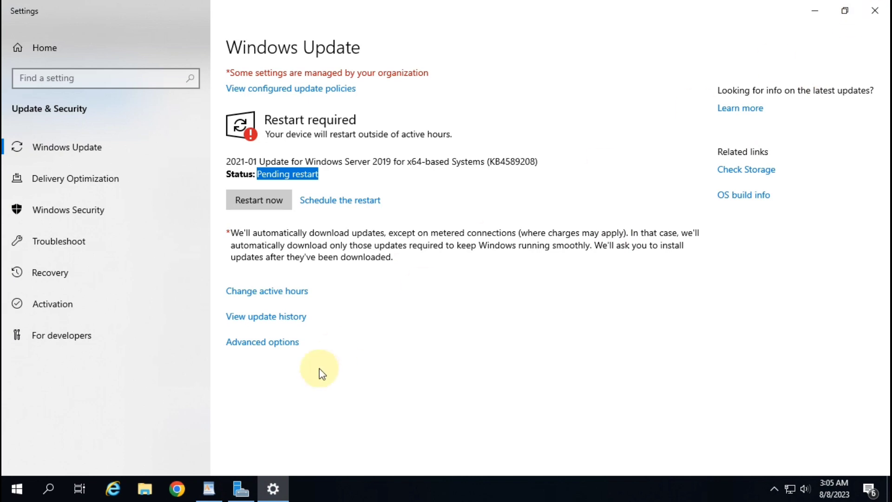
Switch to WordPad to consult the Setup Time Zone task, minimize the document, and close the Windows Update settings.
left_click(209, 489)
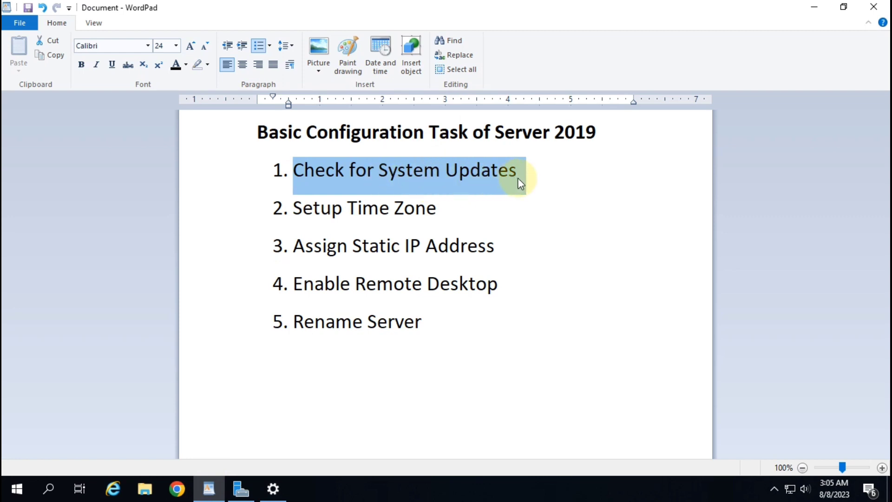
left_click(291, 215)
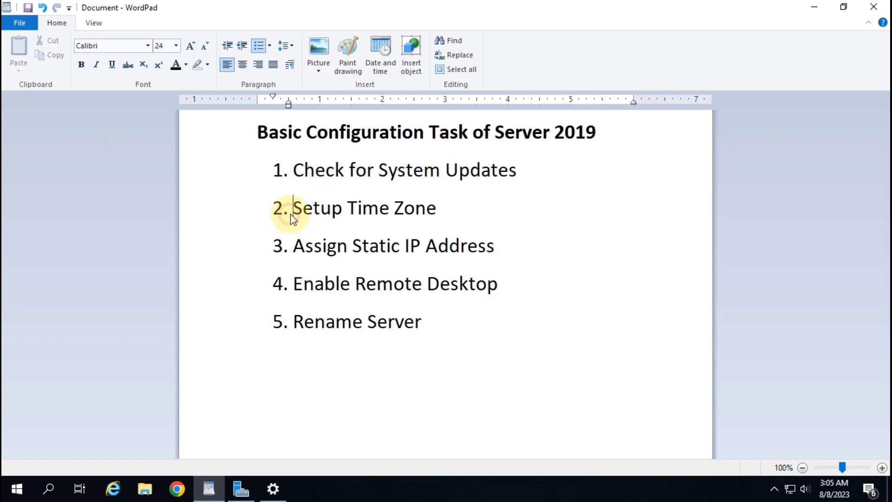
left_click(264, 216)
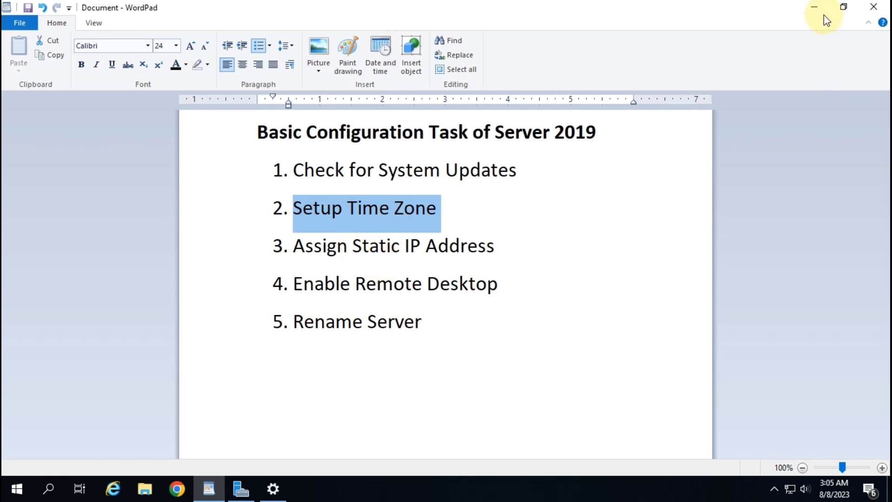
left_click(813, 8)
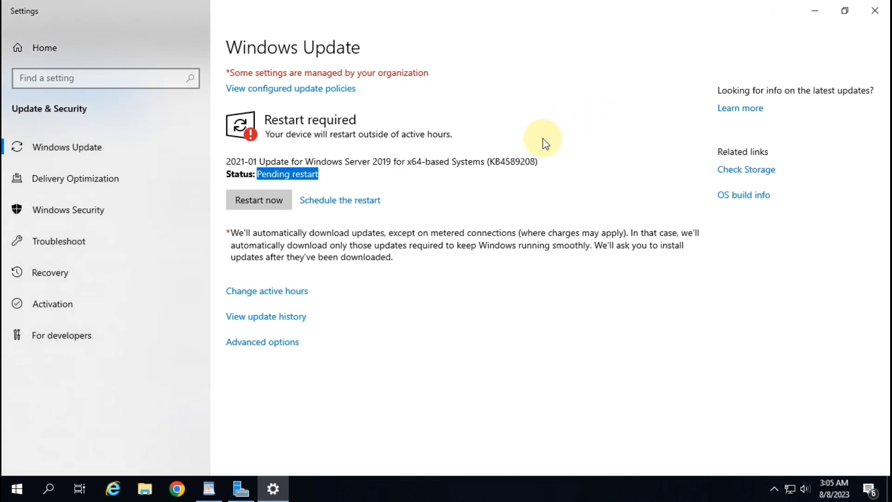
left_click(875, 10)
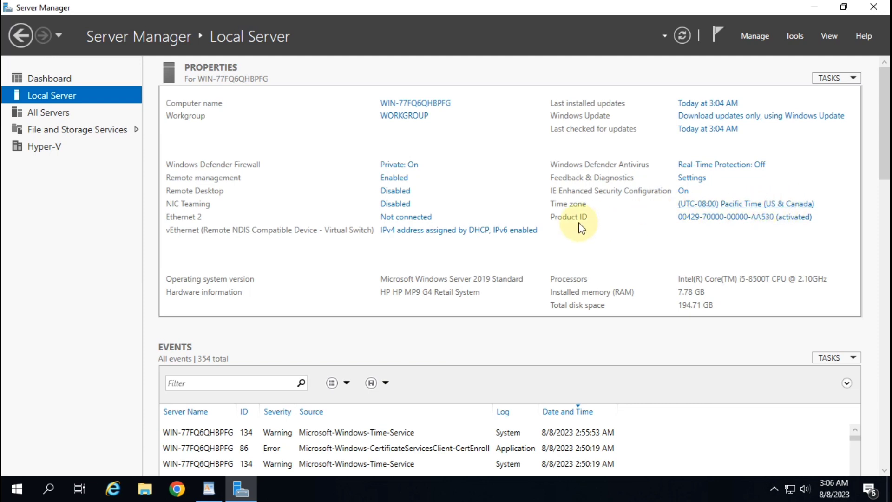
Set the server's time zone to (UTC+05:30) Chennai, Kolkata, Mumbai, New Delhi and refresh the Local Server properties.
left_click(770, 206)
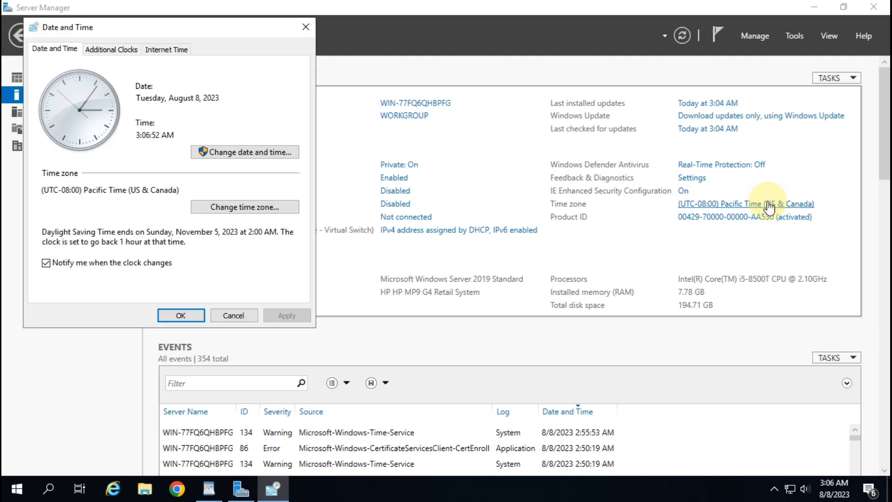
left_click_drag(157, 35, 422, 84)
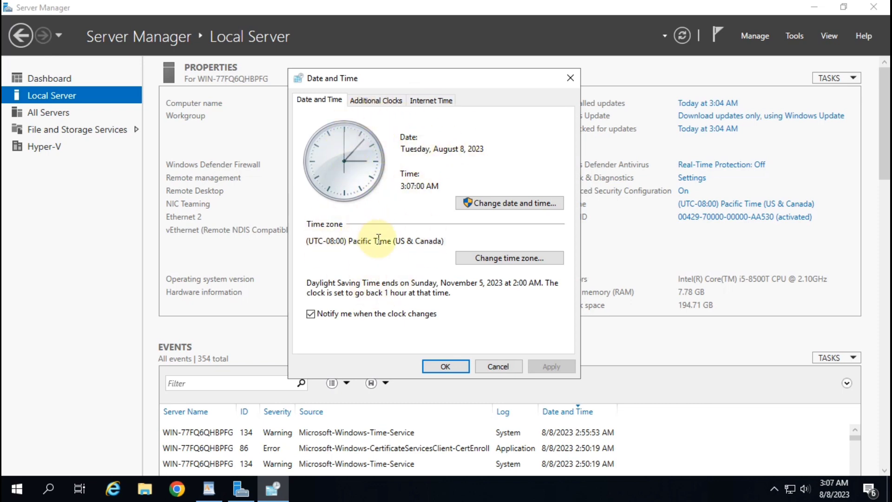
left_click_drag(307, 242, 450, 240)
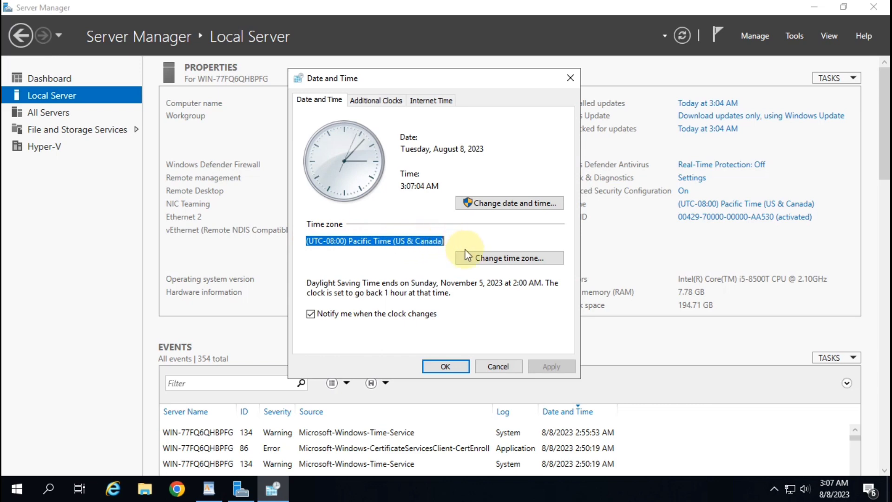
left_click(530, 258)
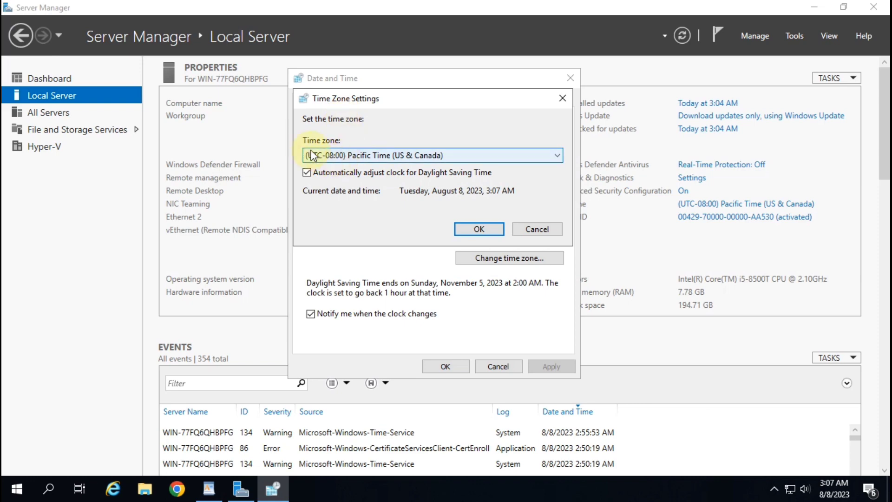
left_click(557, 158)
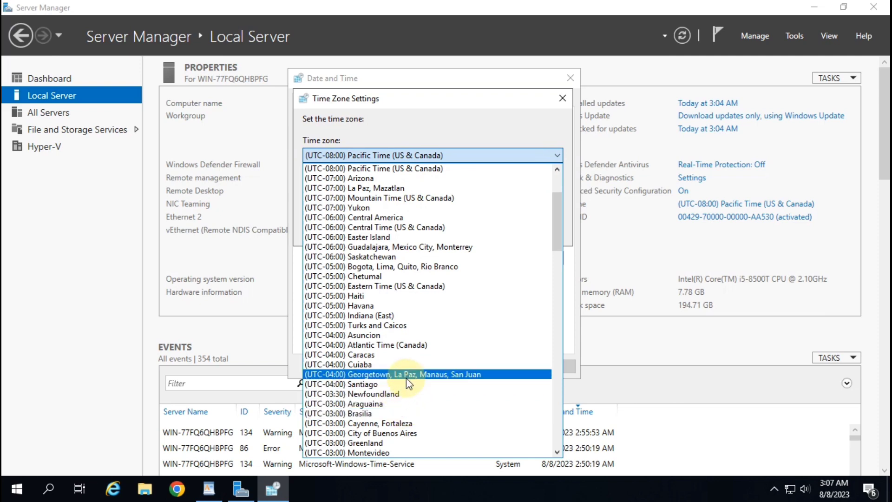
scroll(407, 379, "down", 5)
scroll(408, 383, "down", 6)
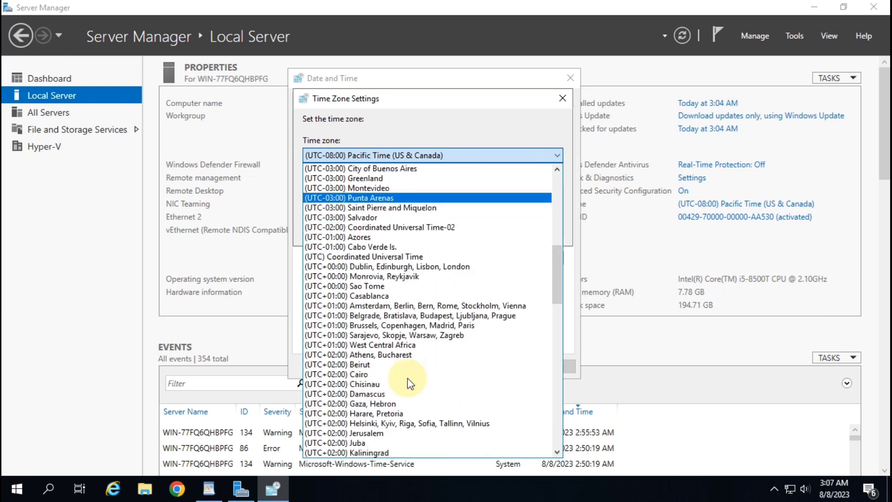
scroll(409, 383, "up", 3)
scroll(410, 384, "down", 3)
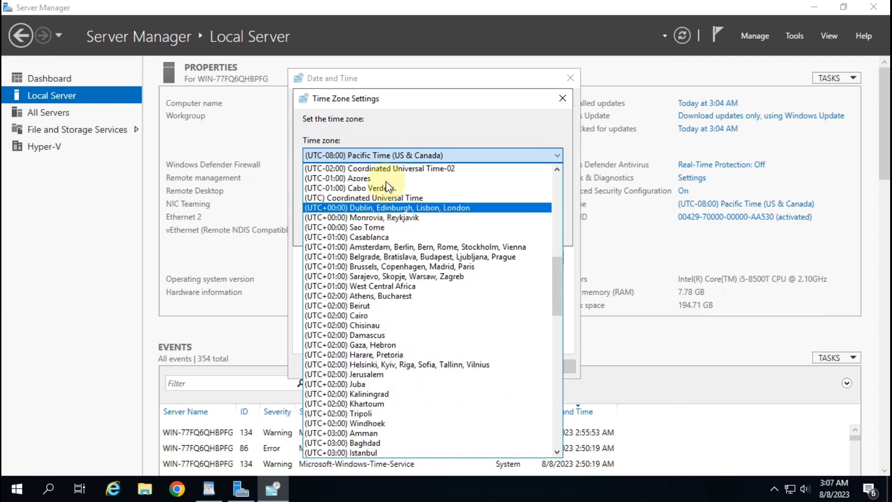
scroll(404, 356, "down", 3)
scroll(411, 357, "down", 7)
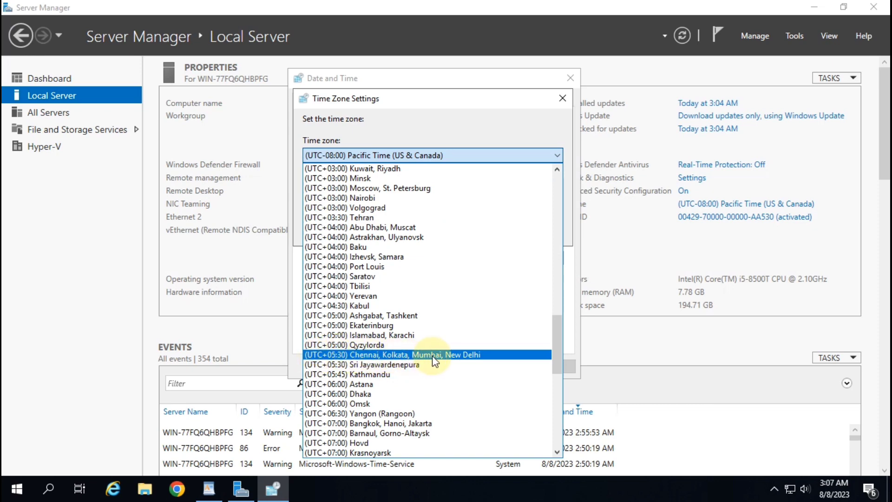
left_click(473, 355)
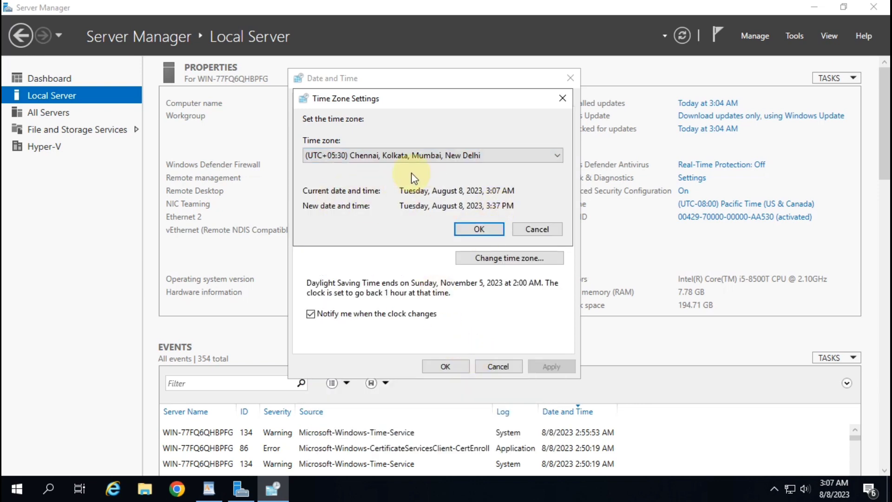
left_click(481, 230)
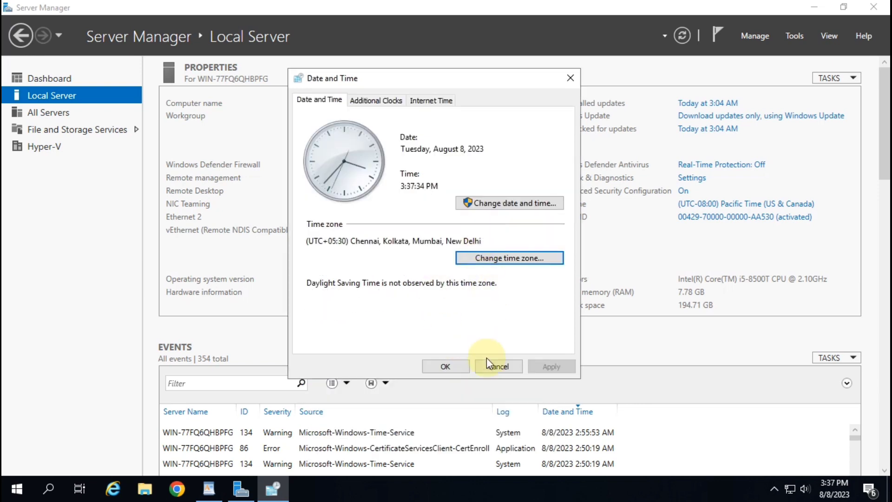
left_click(444, 367)
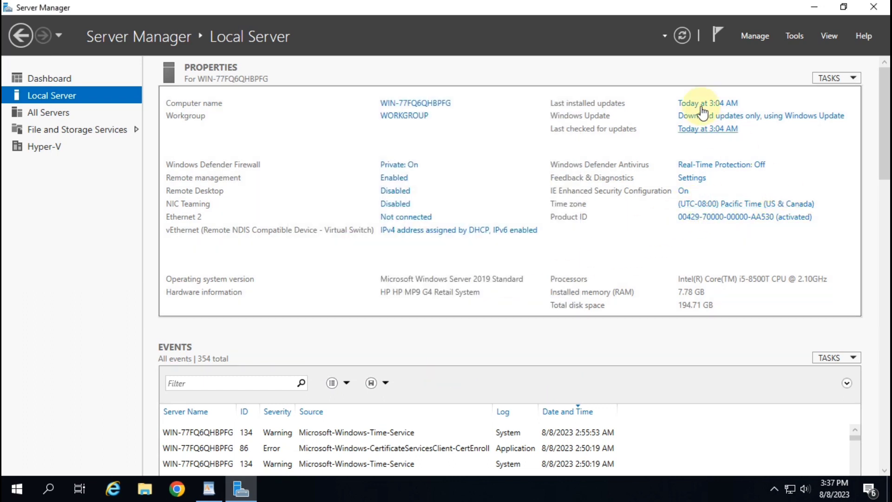
left_click(683, 38)
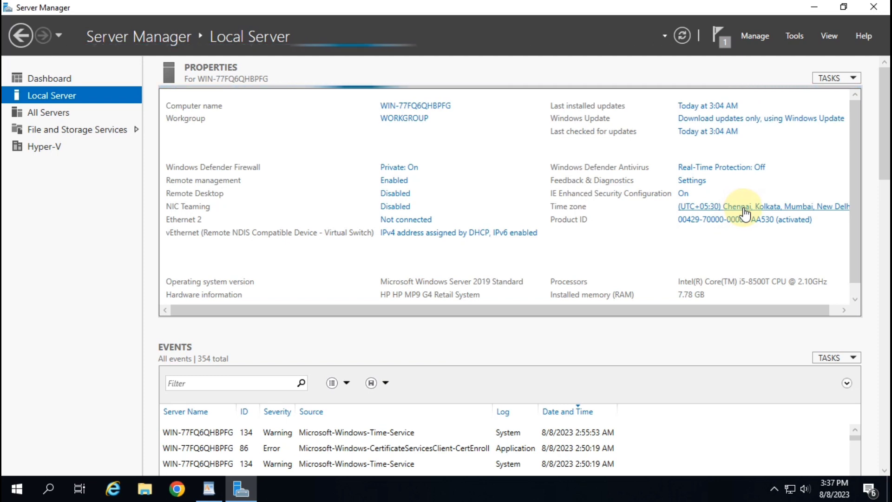
Refresh the Local Server properties, highlight the Assign Static IP Address task in WordPad, and return to Server Manager.
left_click(683, 34)
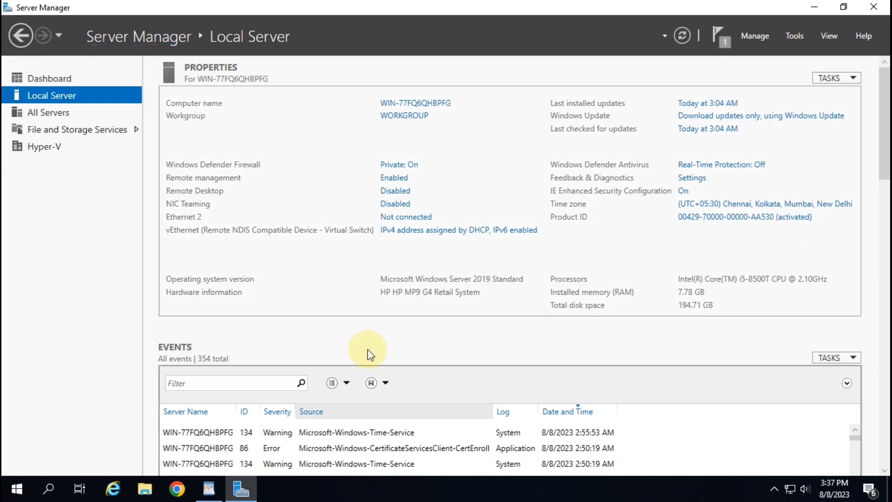
left_click(813, 8)
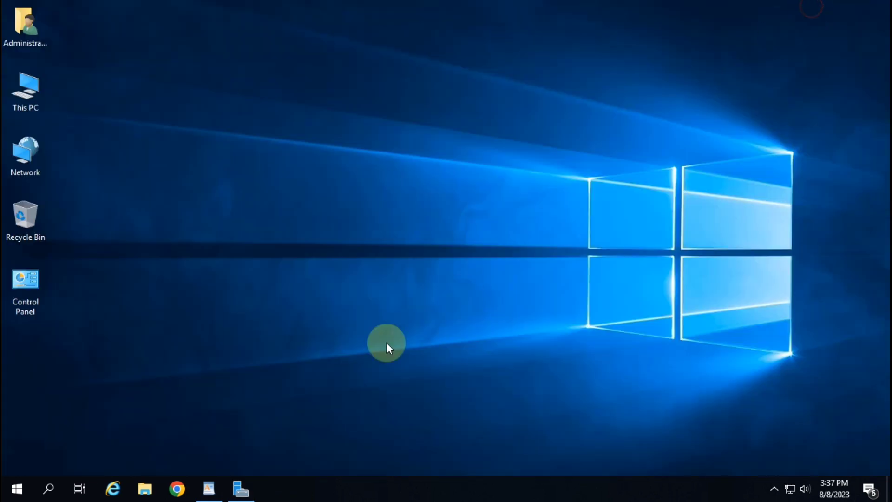
left_click(207, 495)
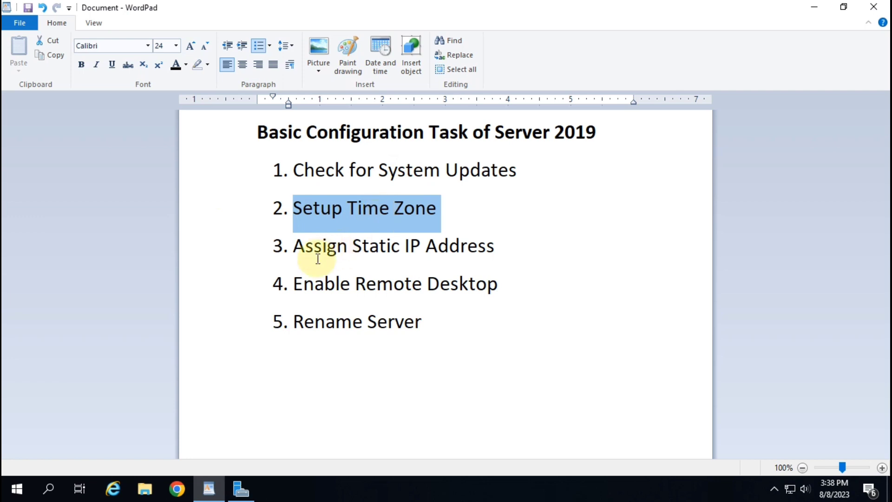
left_click_drag(291, 245, 469, 250)
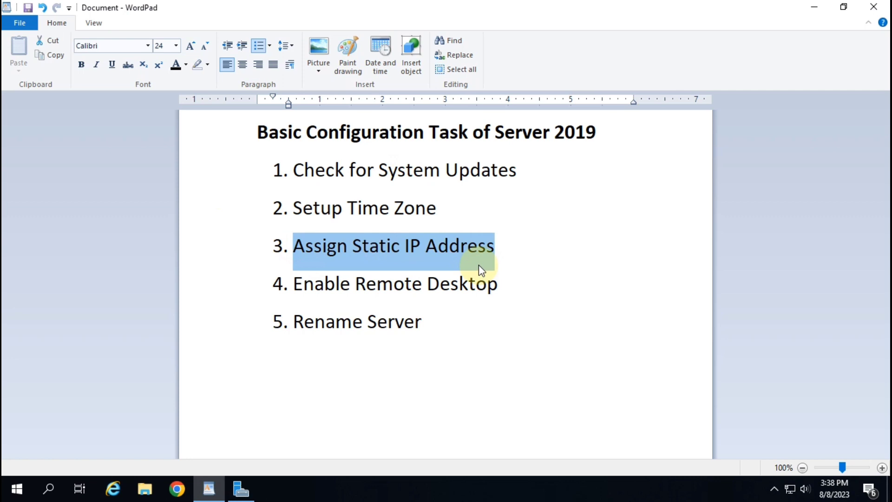
left_click(811, 8)
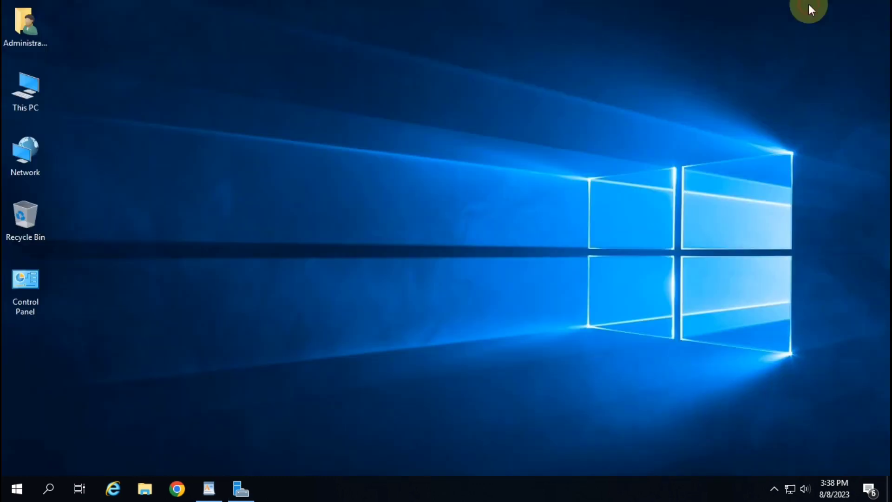
left_click(247, 496)
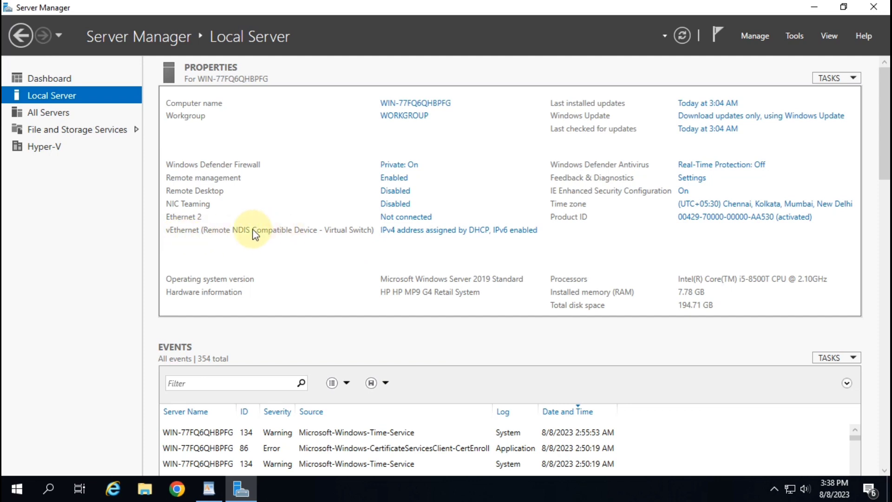
Open Network Connections from the vEthernet entry in the local server properties, examine the three adapters, and close the window.
left_click(465, 232)
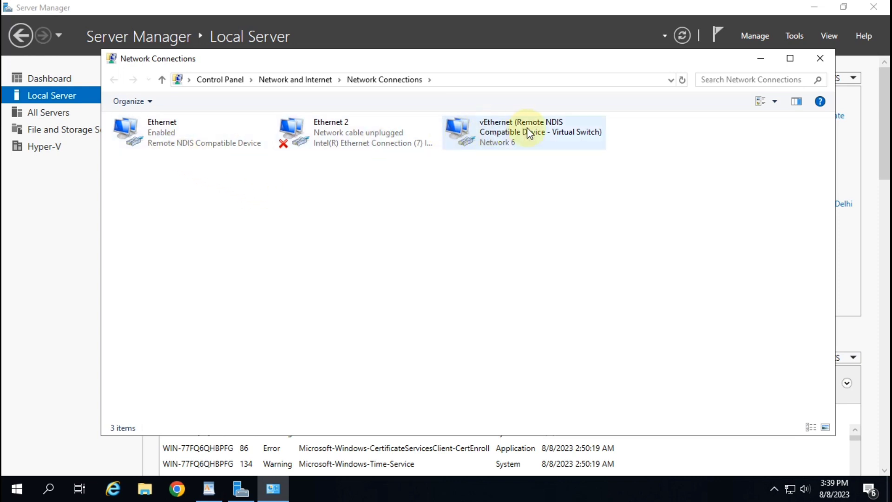
left_click(477, 134)
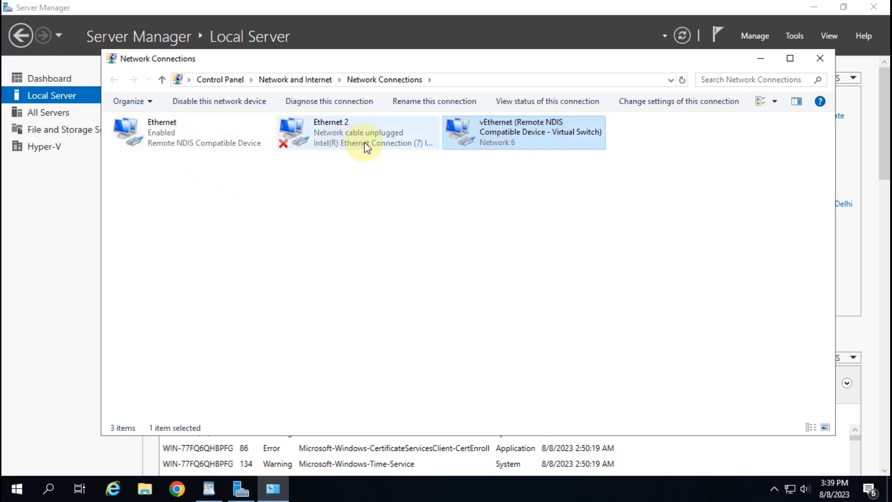
left_click(325, 135)
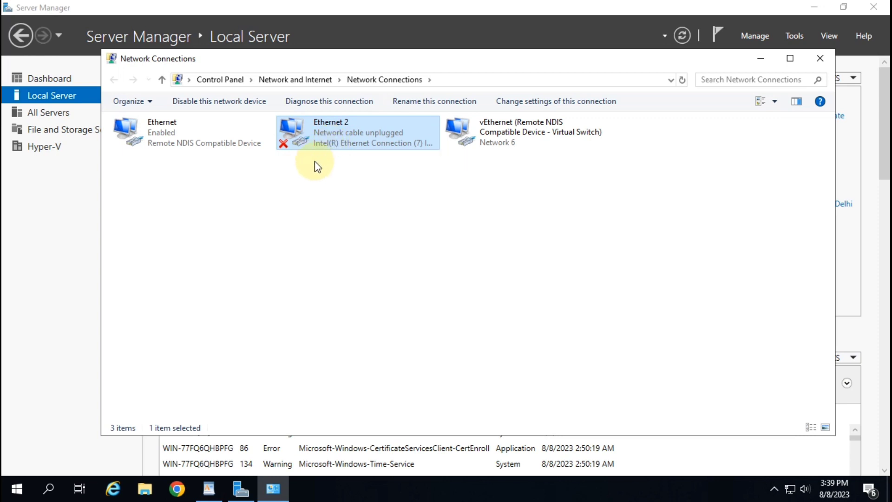
left_click(183, 127)
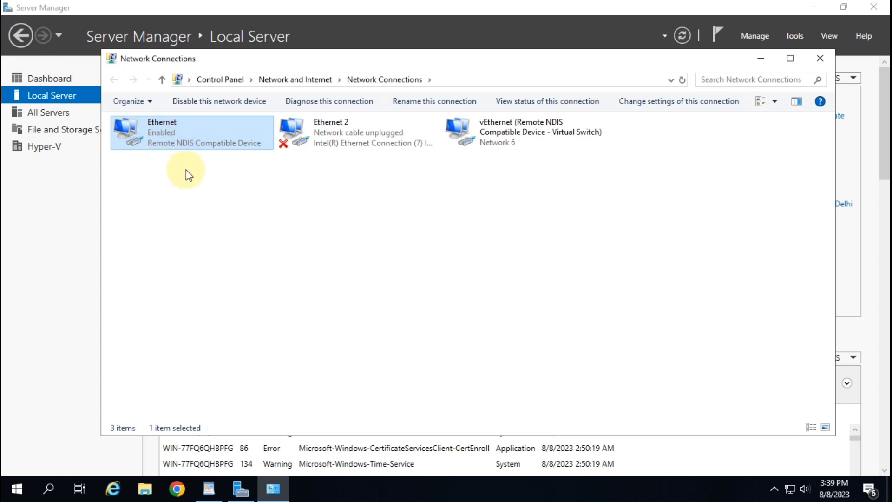
left_click(506, 141)
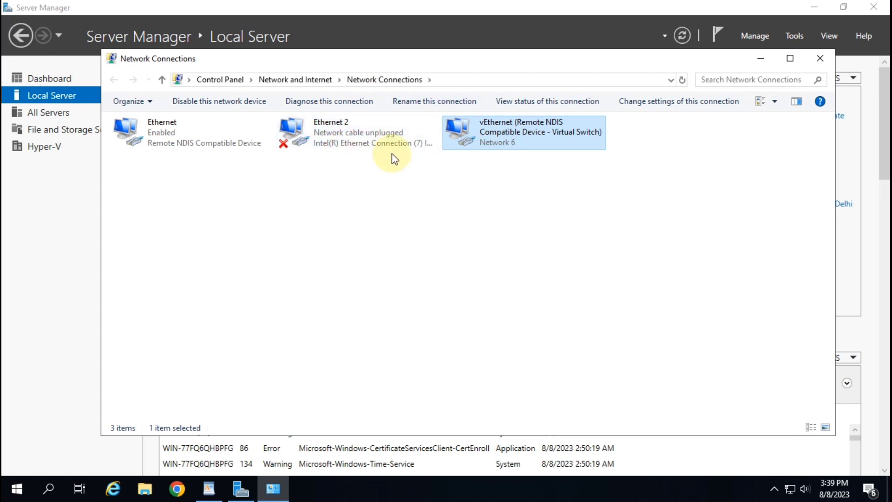
left_click(817, 60)
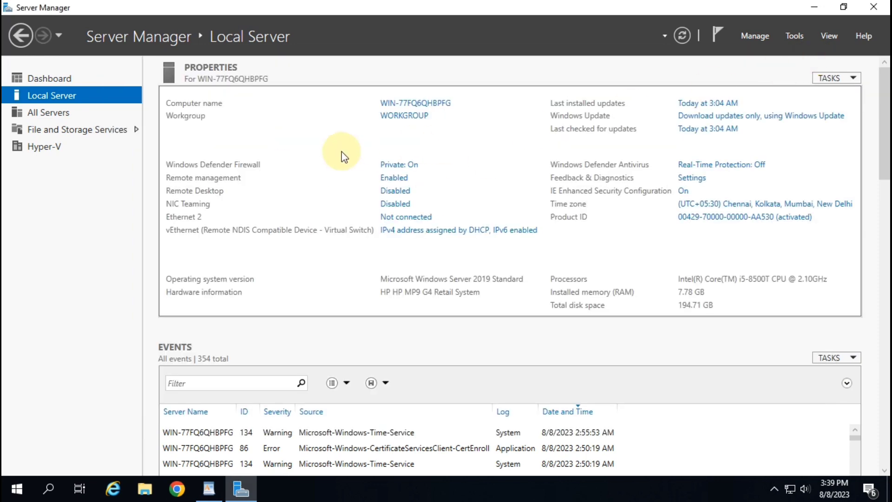
Run ncpa.cpl to open Network Connections and display the properties of the vEthernet (Remote NDIS Compatible Device - Virtual Switch) adapter.
key("super+r")
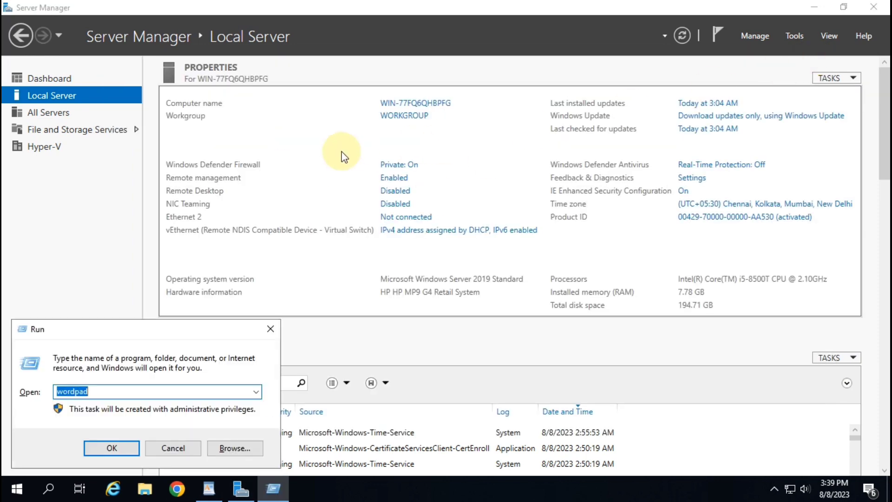
type("ncpa.cpl")
key("Return")
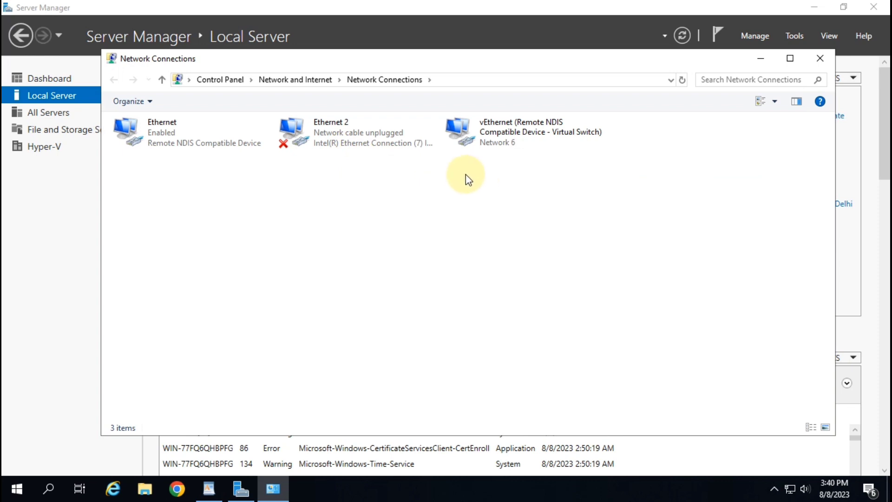
left_click(498, 137)
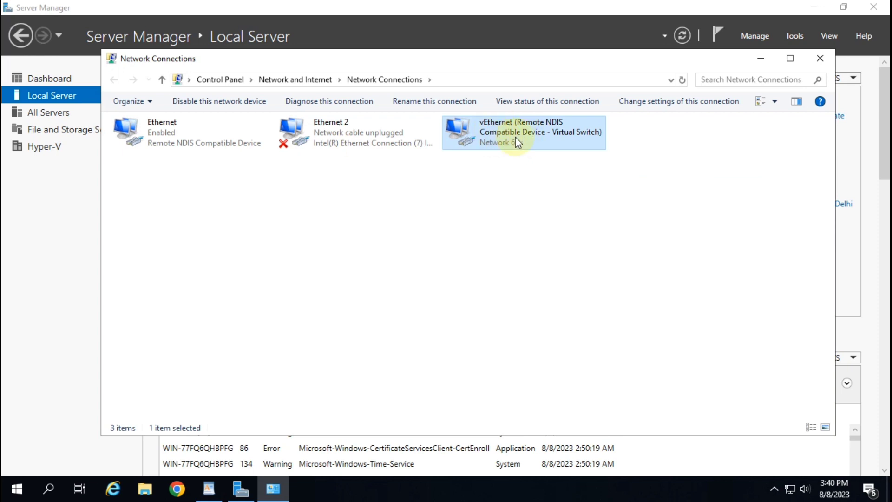
right_click(519, 145)
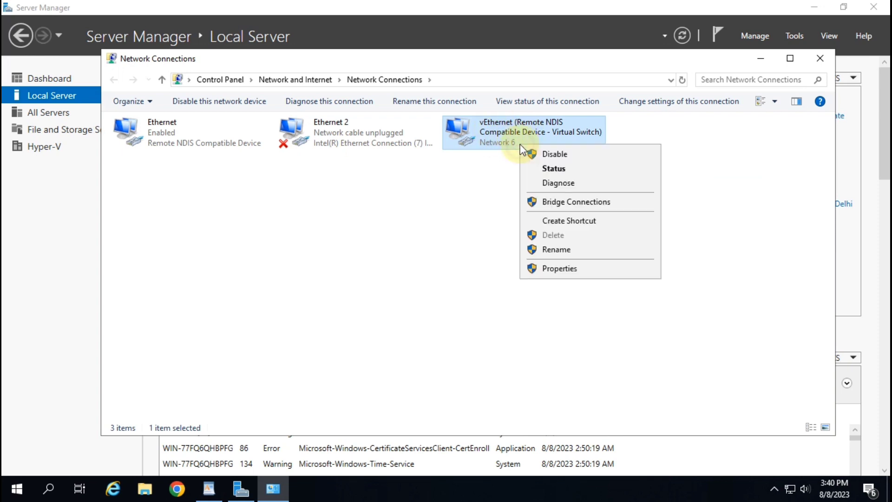
left_click(592, 267)
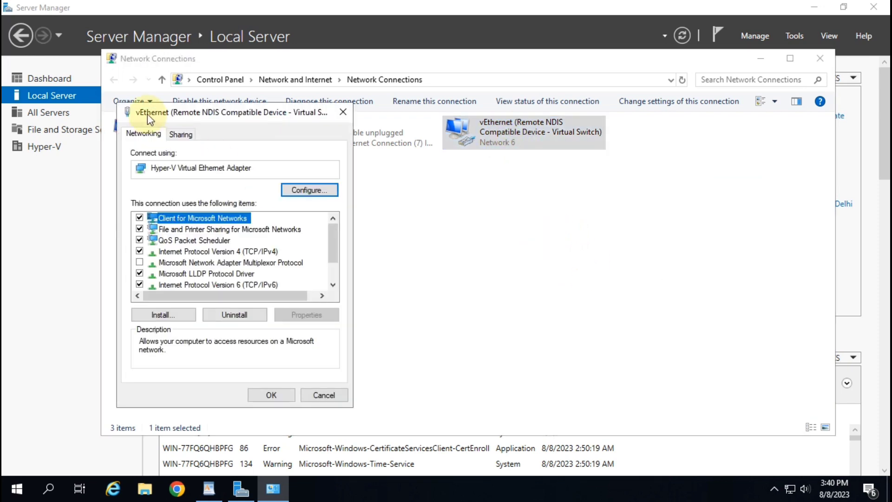
Open the Internet Protocol Version 4 (TCP/IPv4) properties of the vEthernet adapter and move the dialog clear of the adapter properties.
left_click(247, 251)
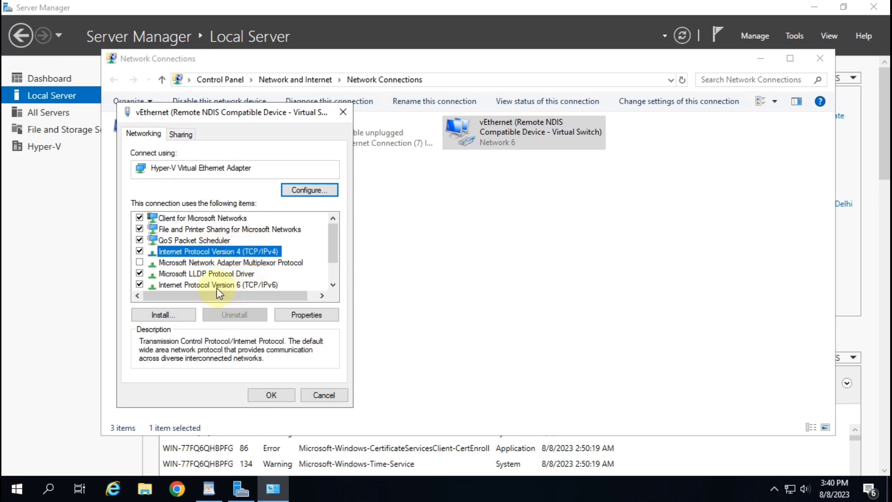
left_click(256, 286)
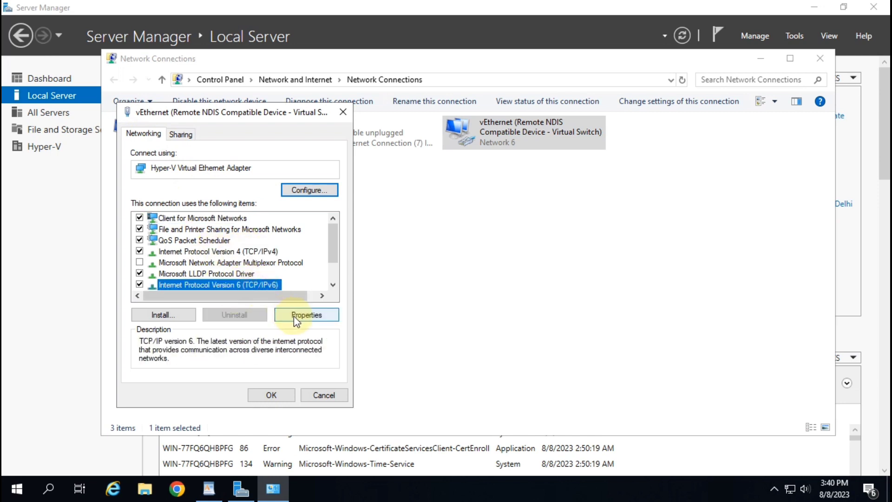
left_click(239, 251)
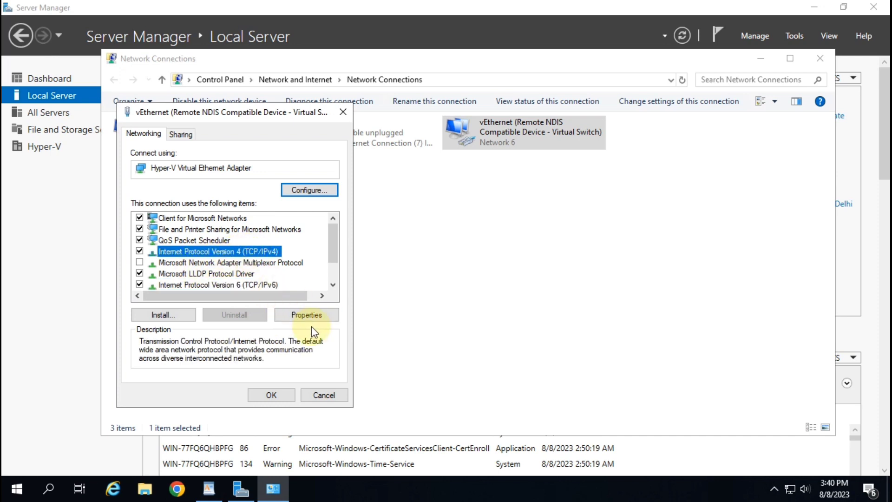
left_click(306, 315)
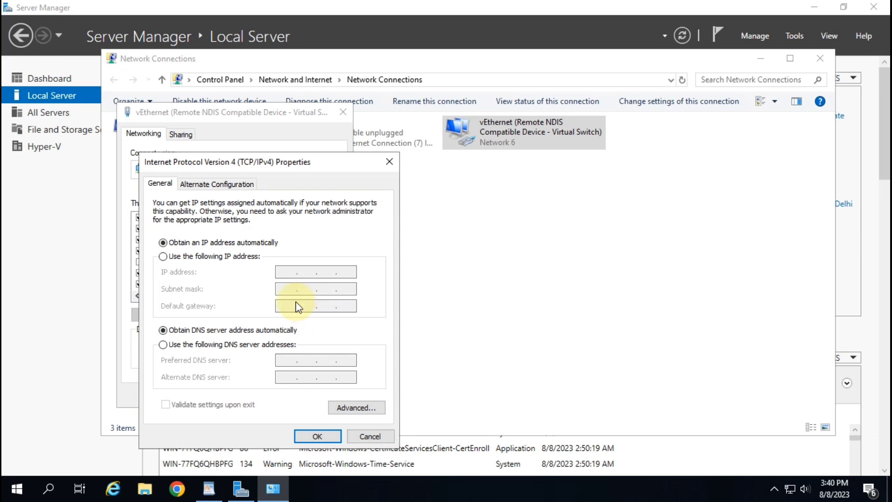
left_click_drag(303, 165, 389, 122)
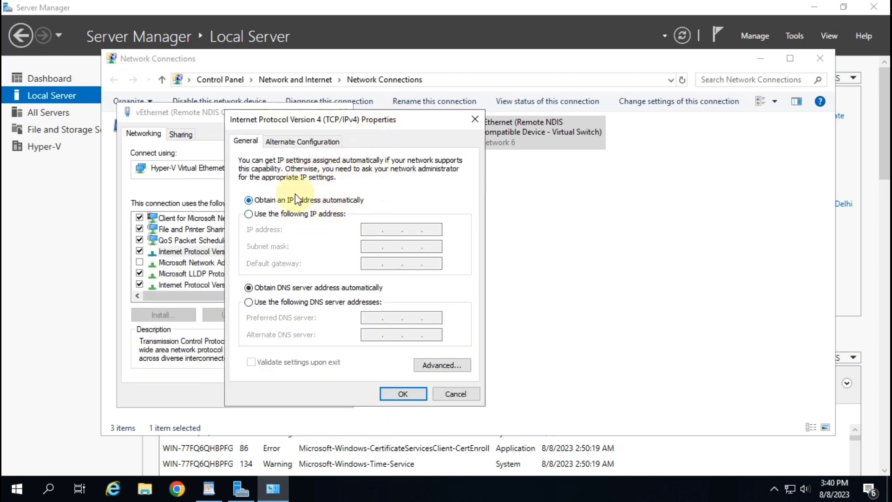
Switch the adapter to a manually specified IP address, with IP address 10.0.0.1 and subnet mask 255.0.0.0.
left_click(268, 215)
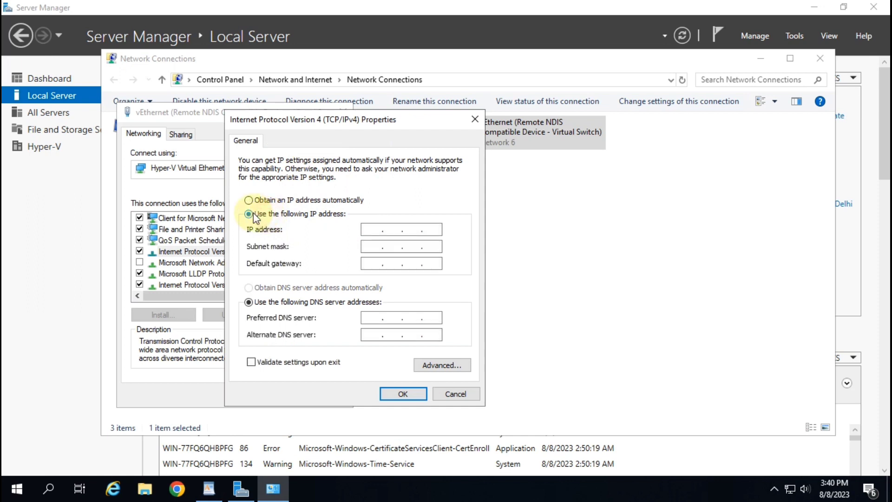
left_click(368, 230)
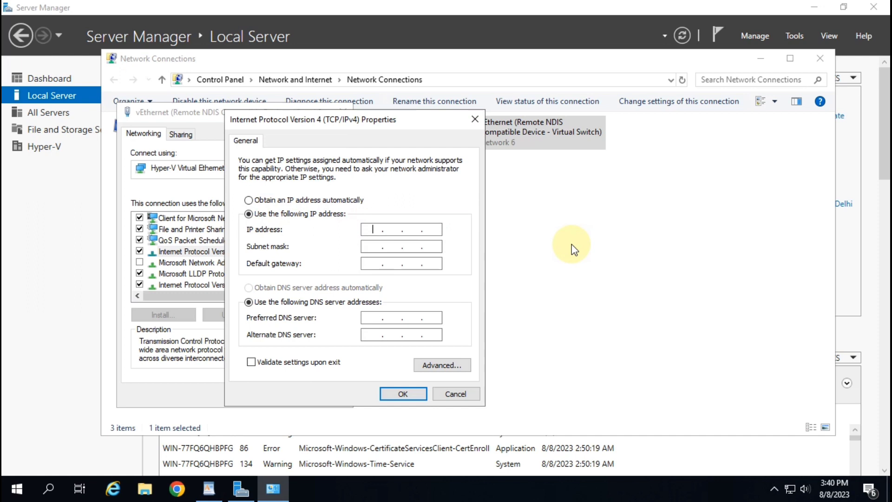
type("10.0.0.1")
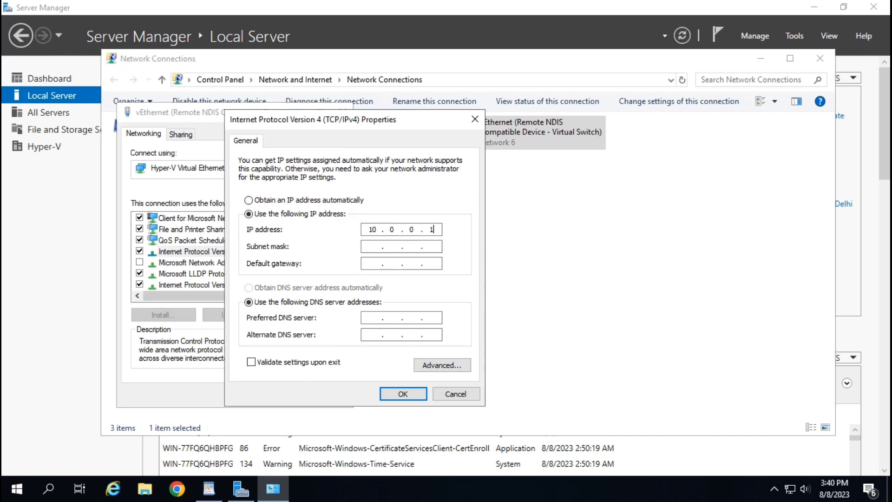
left_click(374, 246)
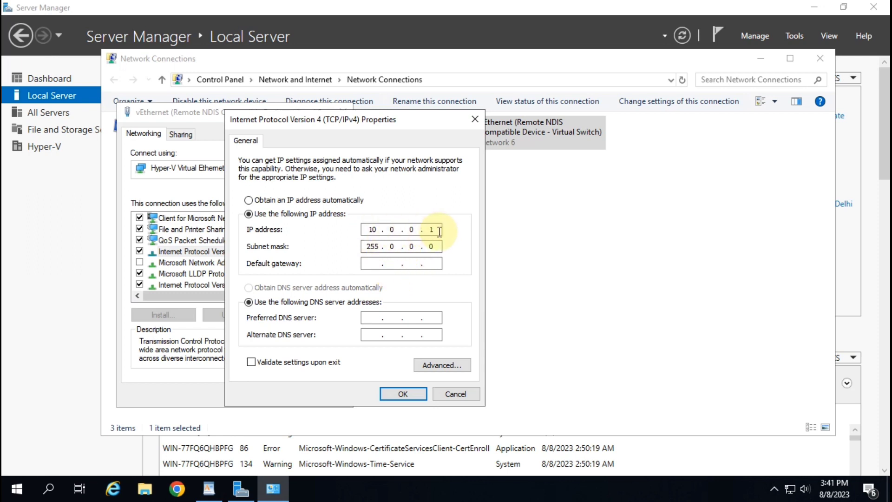
Apply the IPv4 settings with default gateway and DNS servers blank, close Network Connections, and refresh the Local Server properties.
left_click(369, 264)
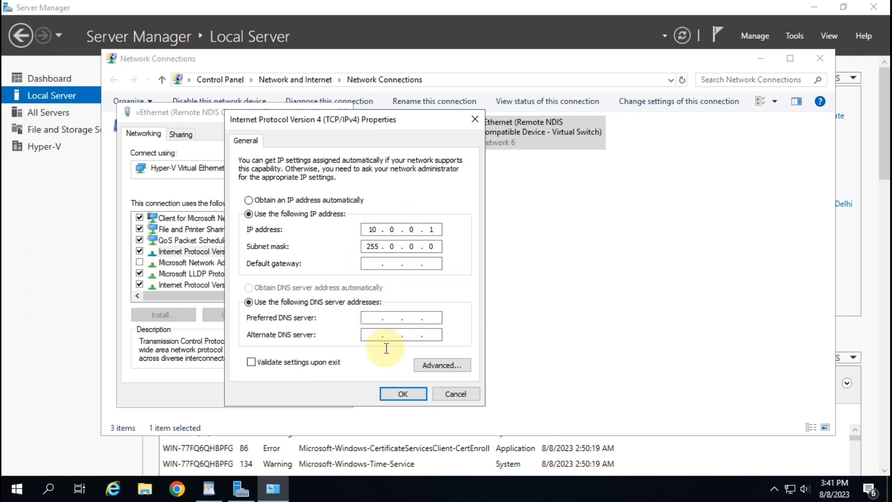
left_click(378, 317)
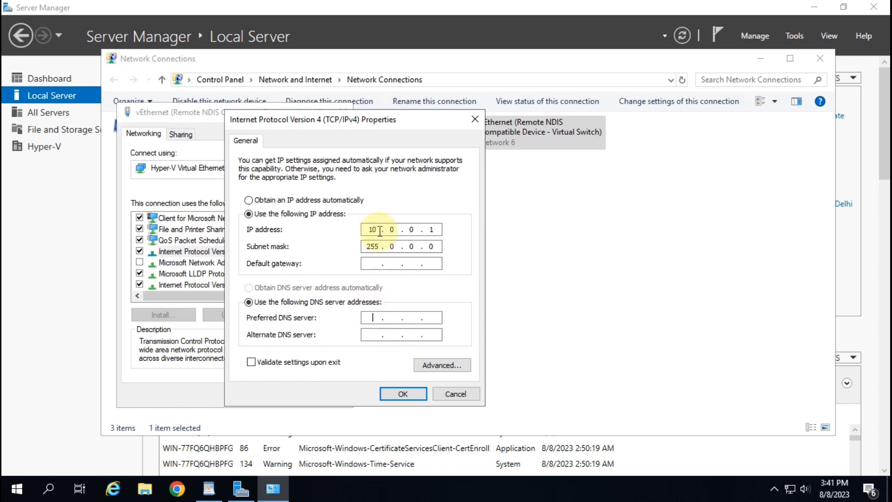
left_click(404, 393)
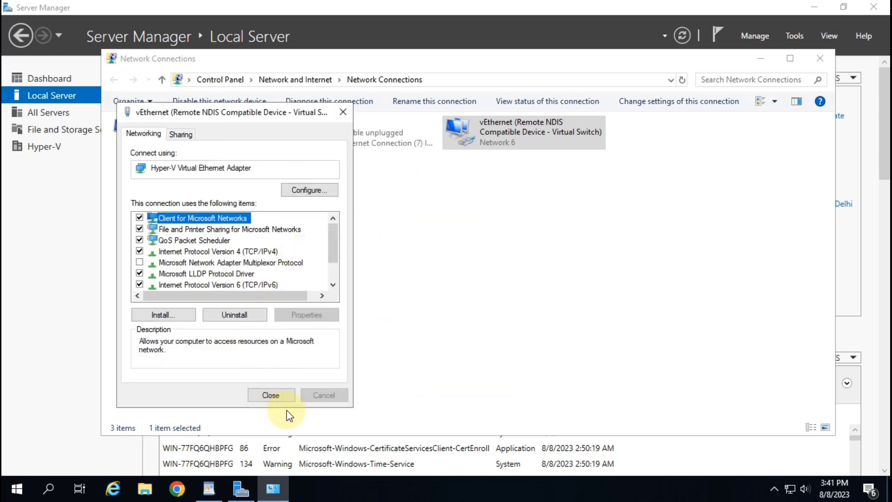
left_click(271, 395)
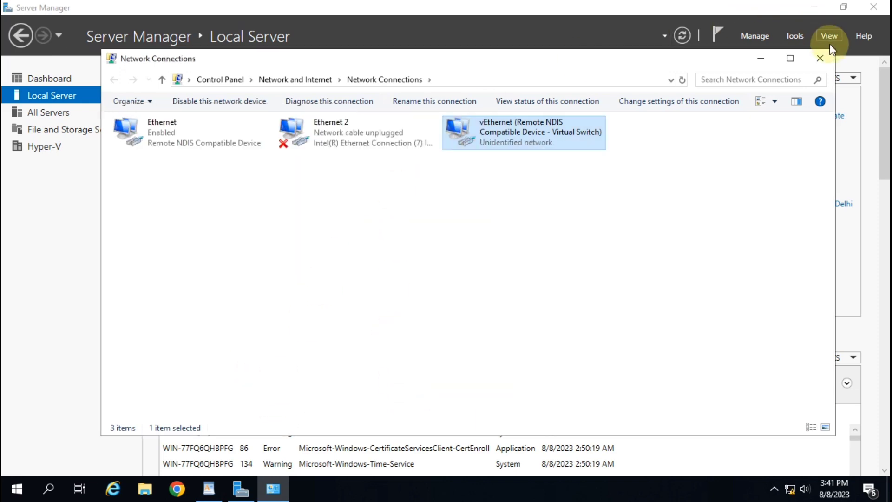
left_click(820, 59)
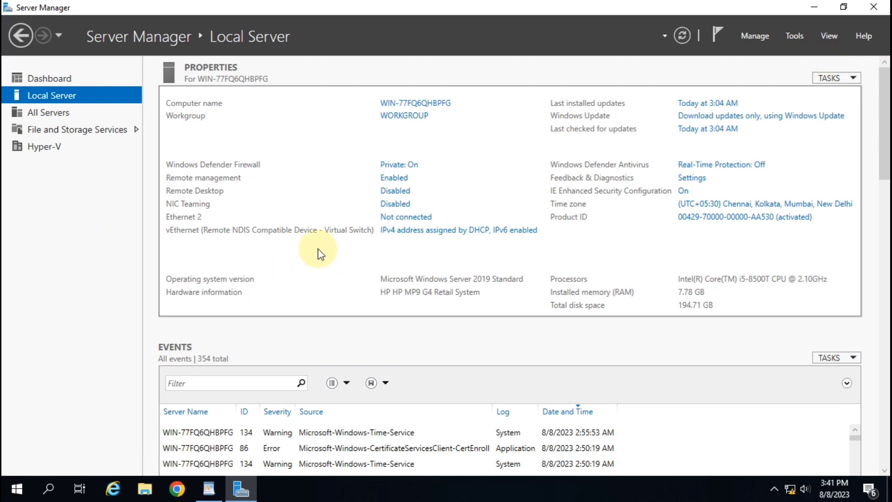
left_click(683, 34)
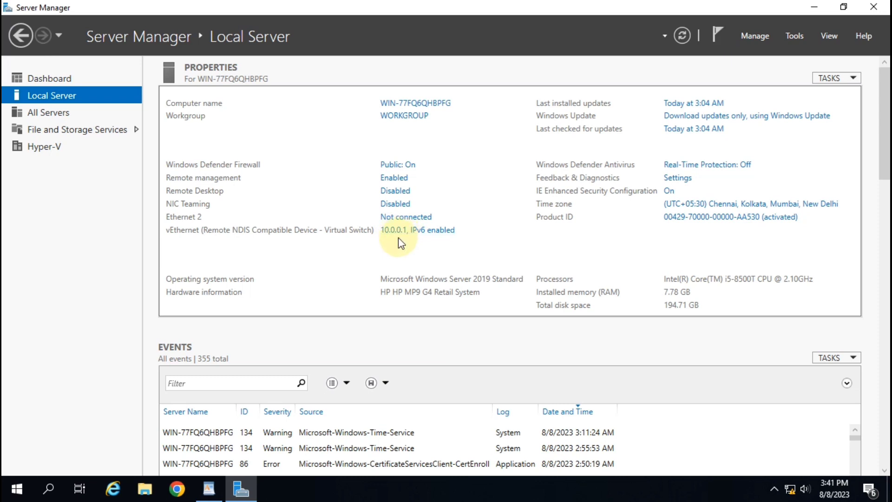
Switch to WordPad, highlight the Enable Remote Desktop task, and return to Server Manager.
left_click(207, 489)
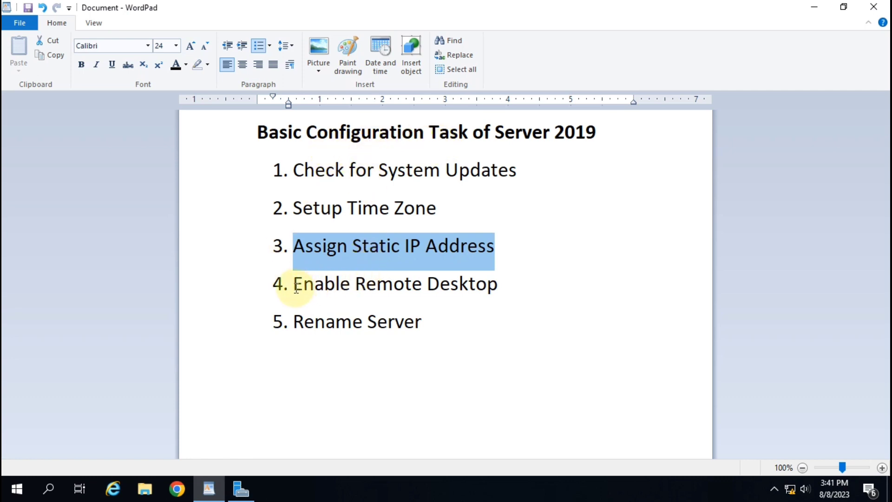
left_click_drag(294, 285, 488, 286)
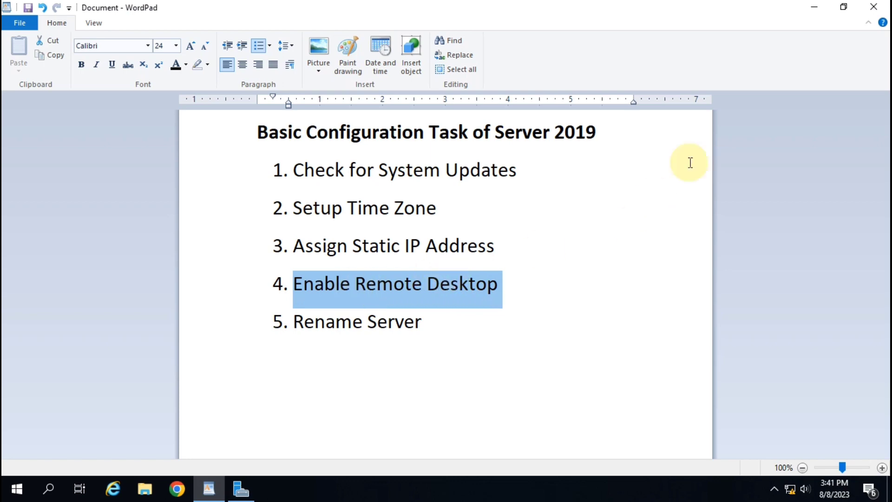
left_click(240, 488)
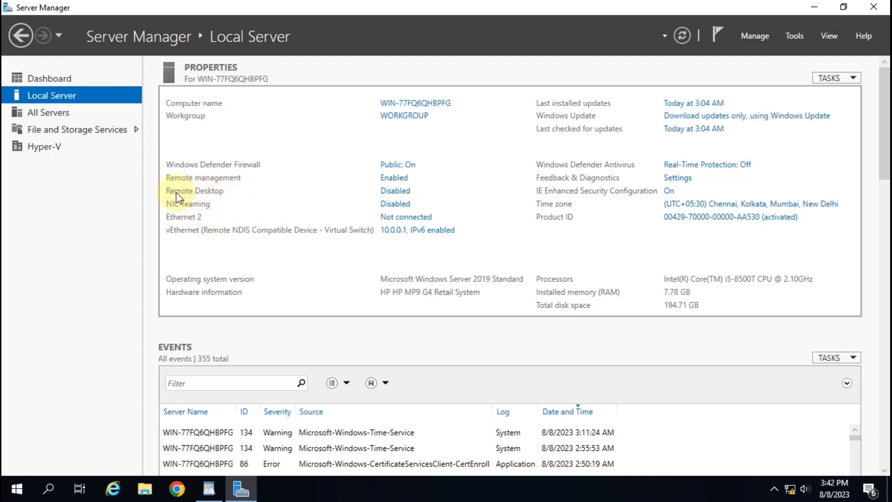
Allow remote connections to this server without requiring Network Level Authentication, apply the change, and refresh the Local Server properties.
left_click(403, 190)
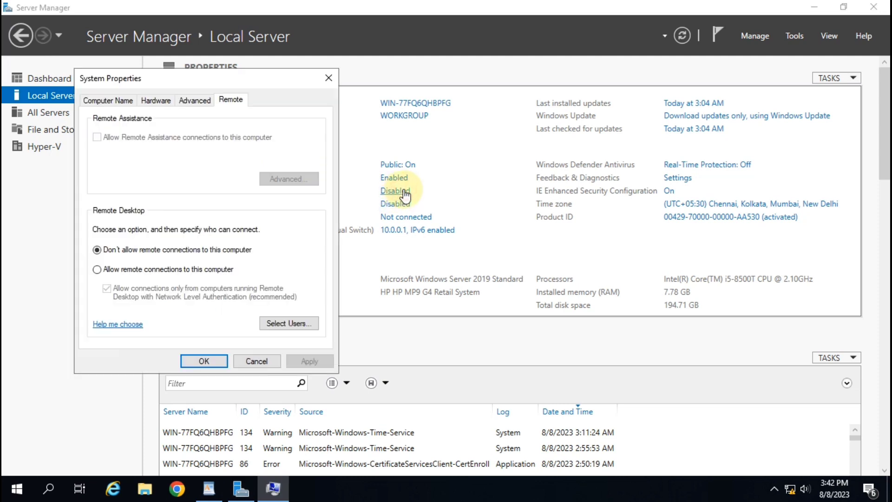
left_click_drag(267, 80, 345, 66)
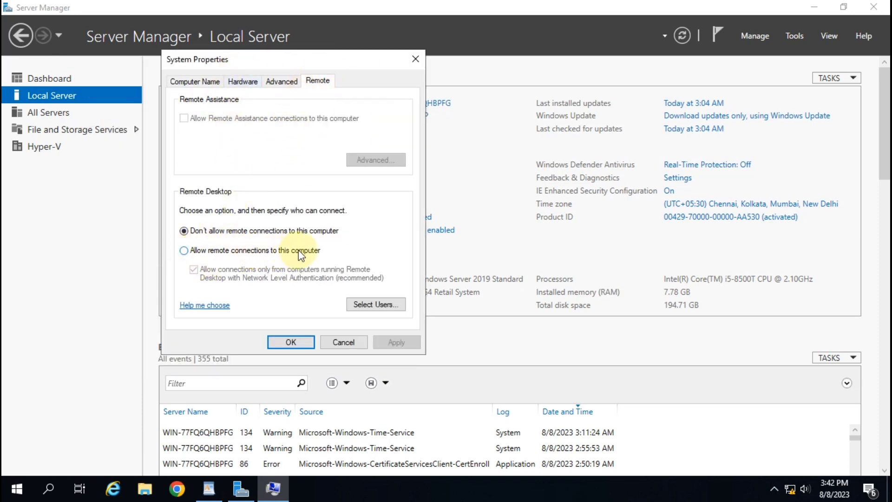
left_click(204, 250)
left_click(292, 204)
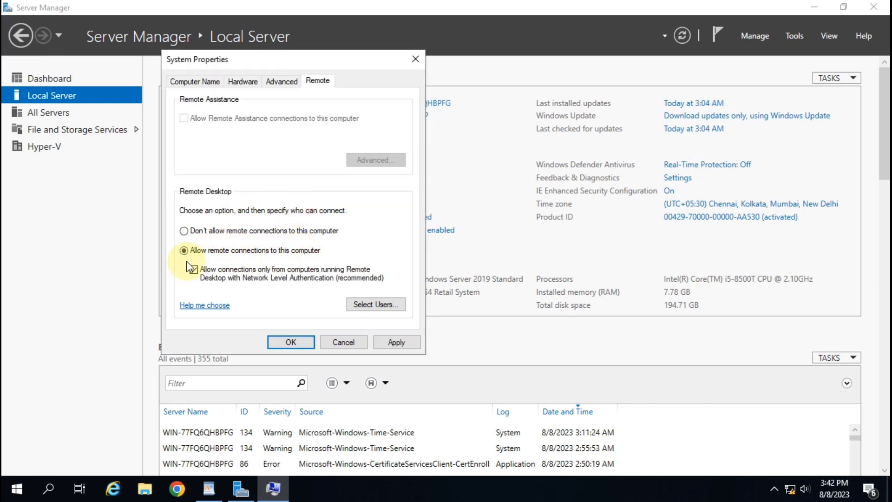
left_click(204, 279)
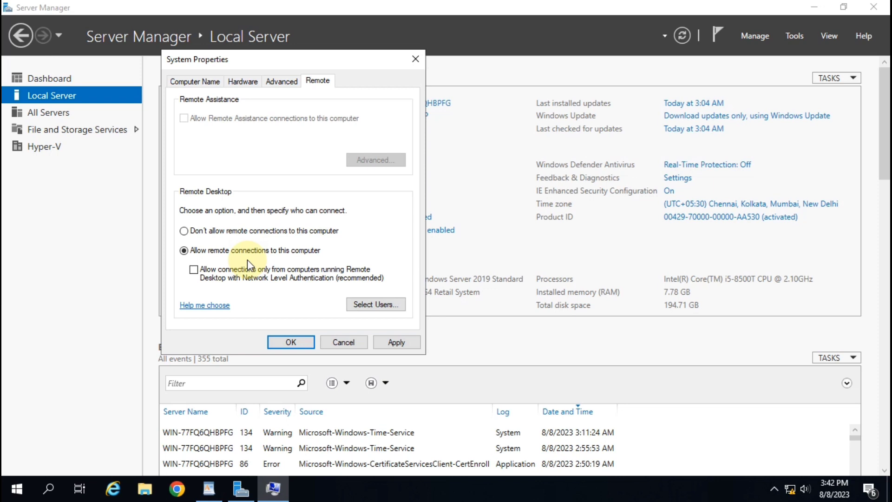
left_click(397, 344)
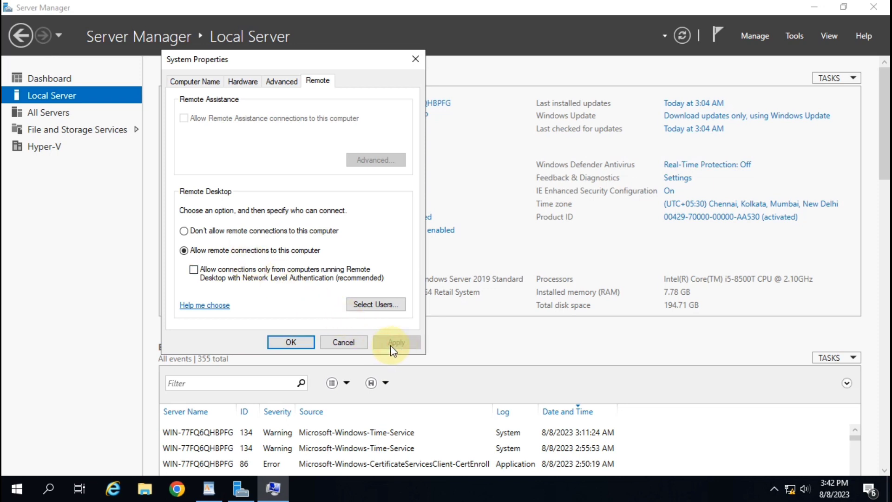
left_click(285, 343)
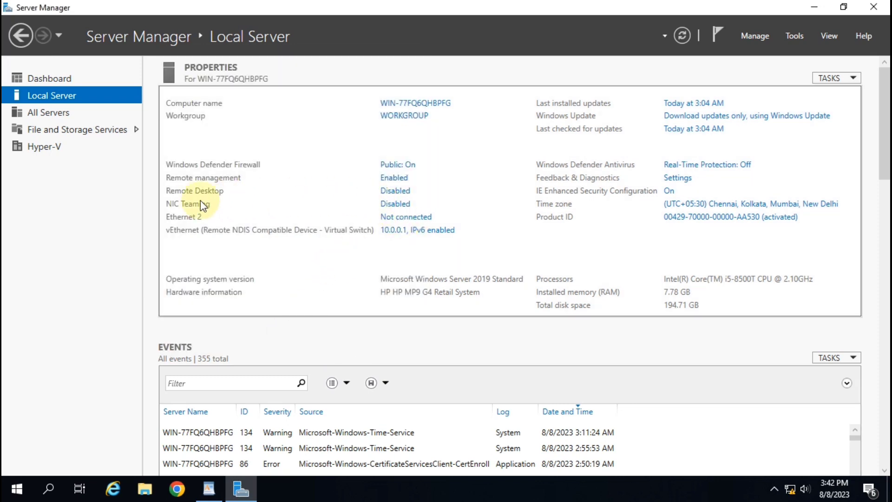
left_click(681, 37)
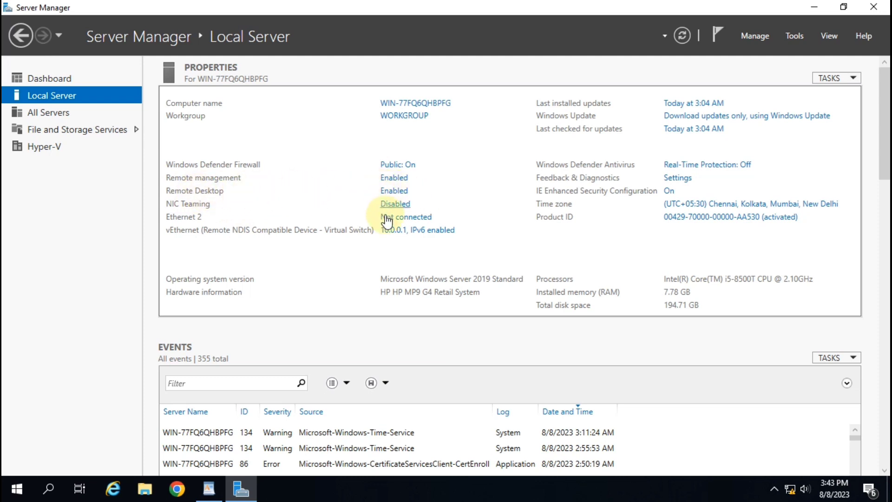
Switch to WordPad, review the completed tasks, highlight the Rename Server task, and return to Server Manager.
left_click(208, 496)
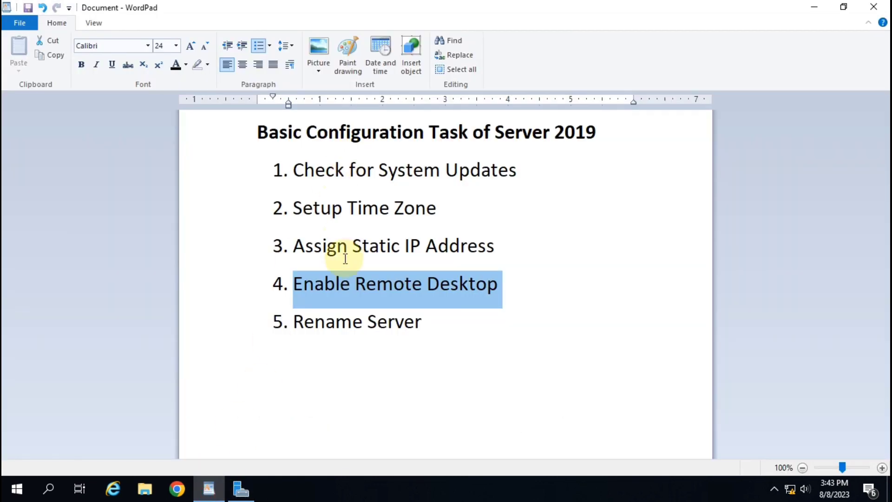
left_click_drag(294, 170, 491, 275)
left_click(492, 276)
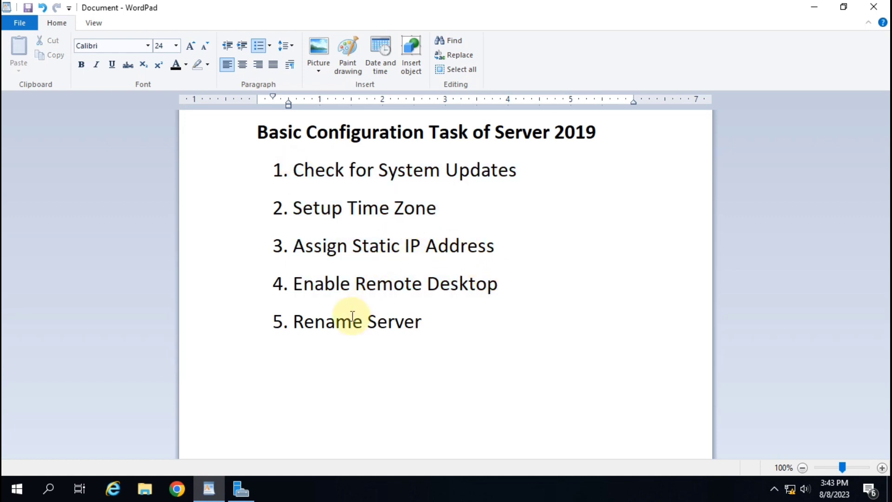
left_click_drag(294, 325, 428, 323)
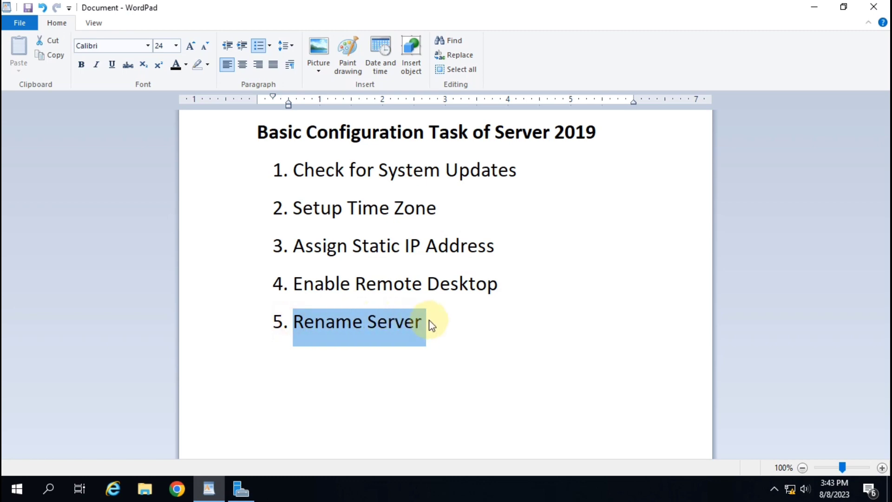
left_click(462, 325)
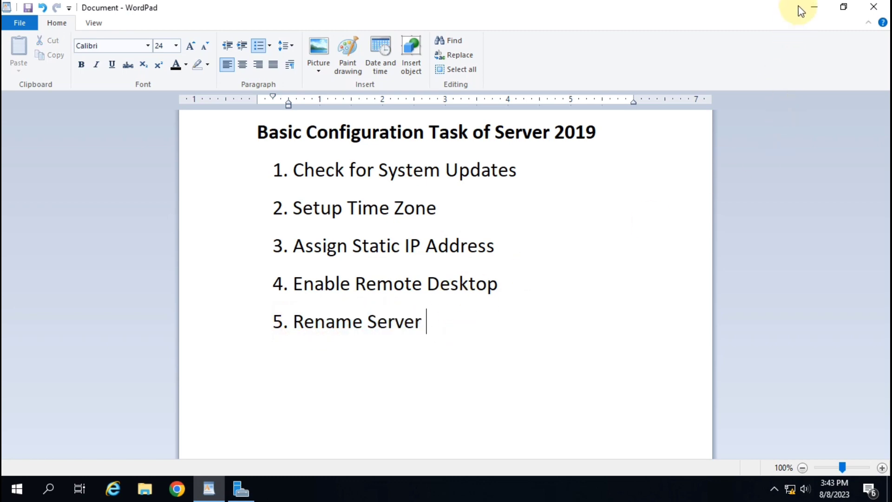
left_click(814, 7)
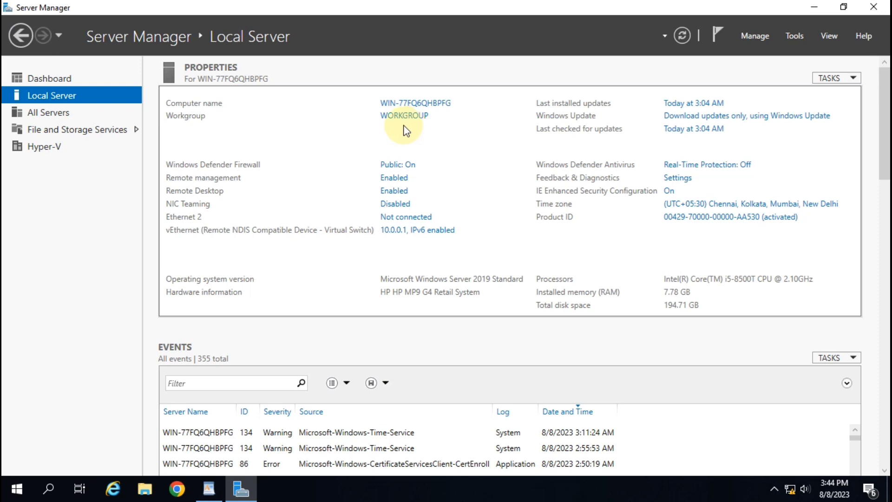
Check the Rename Server task in the WordPad list once more and go back to Server Manager.
left_click(209, 492)
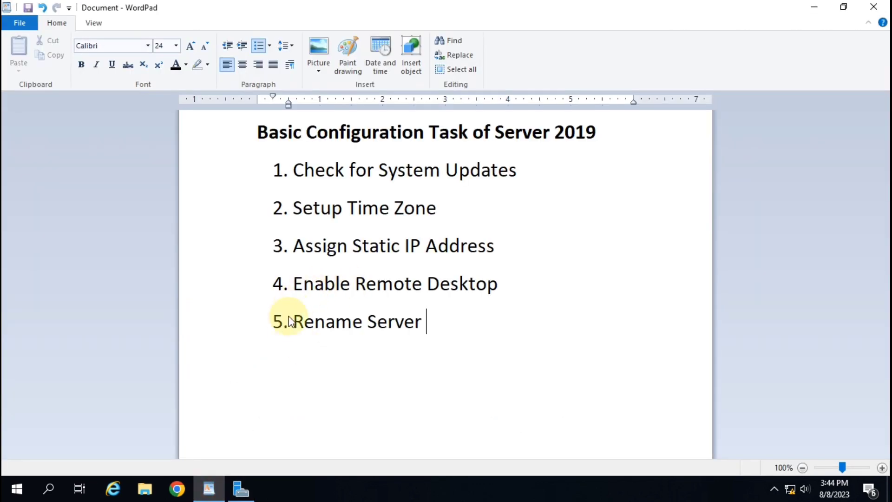
left_click_drag(291, 318, 442, 334)
left_click(483, 324)
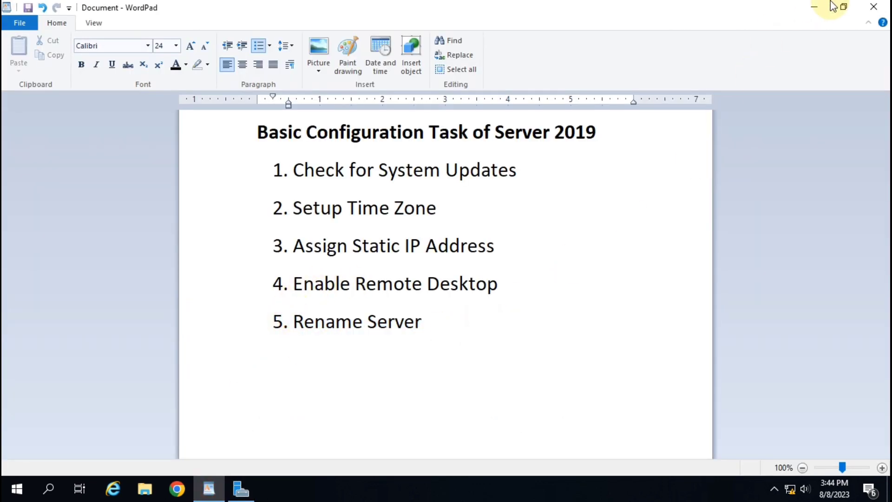
left_click(812, 7)
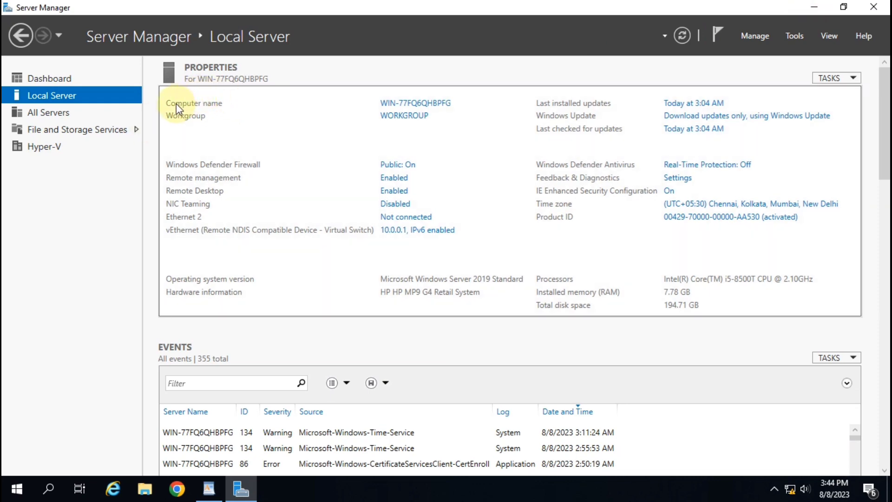
Open System Properties from the server's computer name, reposition the dialog, and open the Computer Name/Domain Changes settings.
left_click(424, 106)
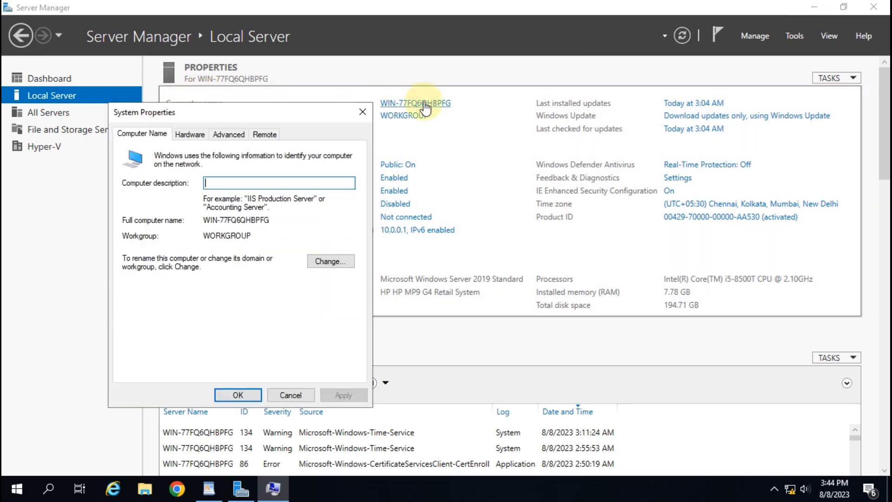
left_click_drag(274, 111, 443, 75)
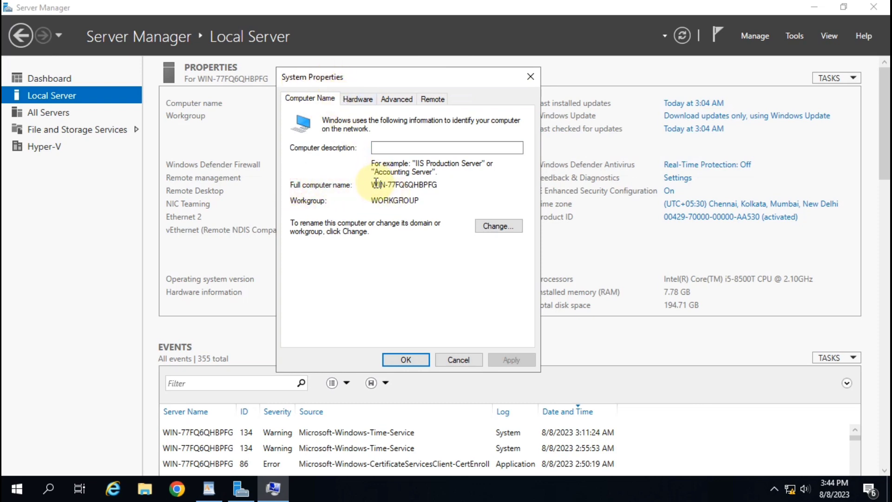
left_click_drag(372, 185, 446, 179)
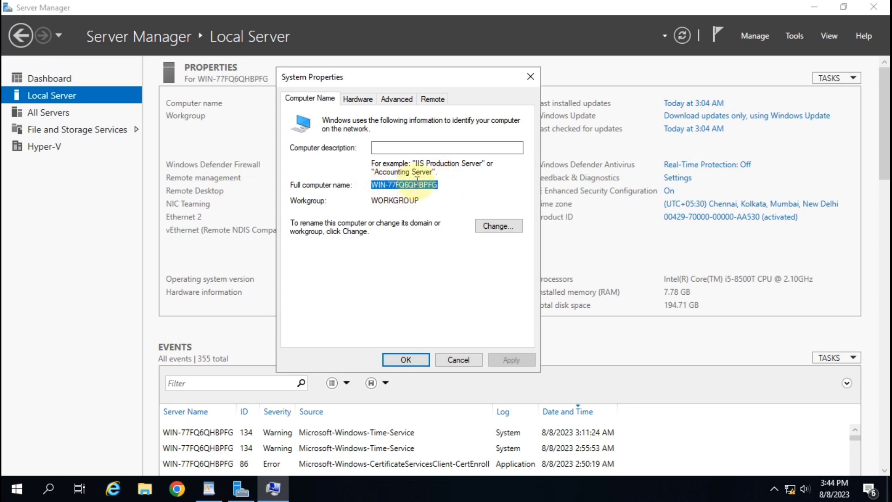
left_click(500, 226)
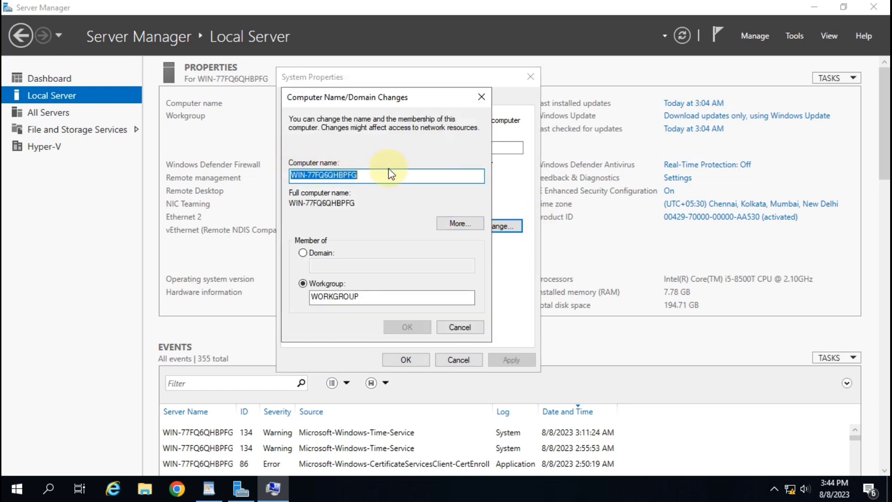
Set the computer name to WIN-2019-PC-01 and confirm the name change.
left_click(366, 176)
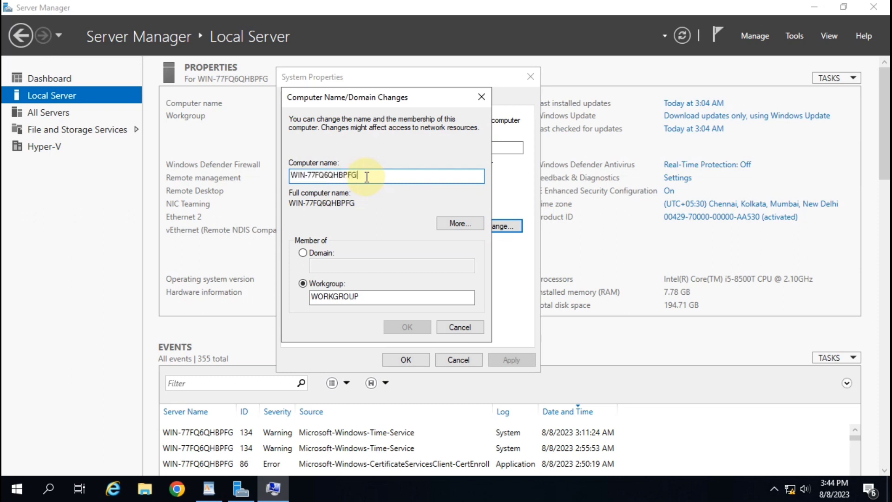
key("BackSpace")
key("BackSpace")
key("BackSpace")
key("BackSpace")
key("BackSpace")
key("BackSpace")
key("BackSpace")
key("BackSpace")
key("BackSpace")
key("BackSpace")
key("BackSpace")
key("BackSpace")
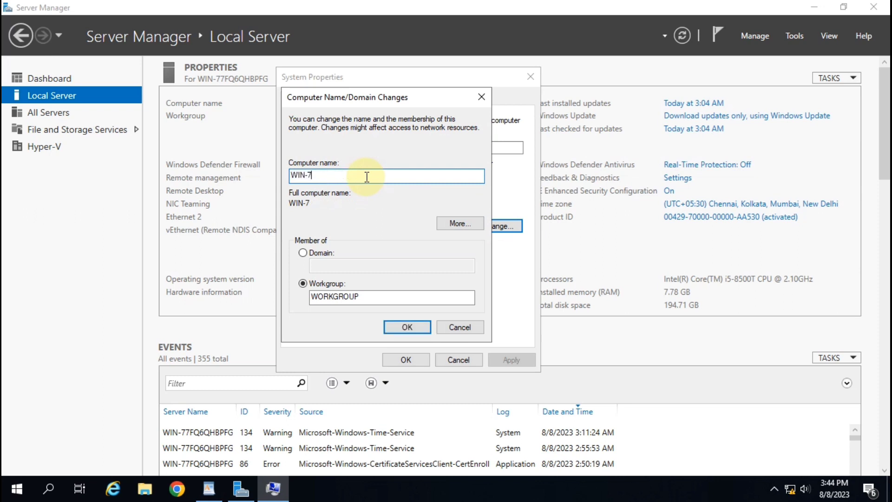
type("-2019-pc")
key("BackSpace")
key("BackSpace")
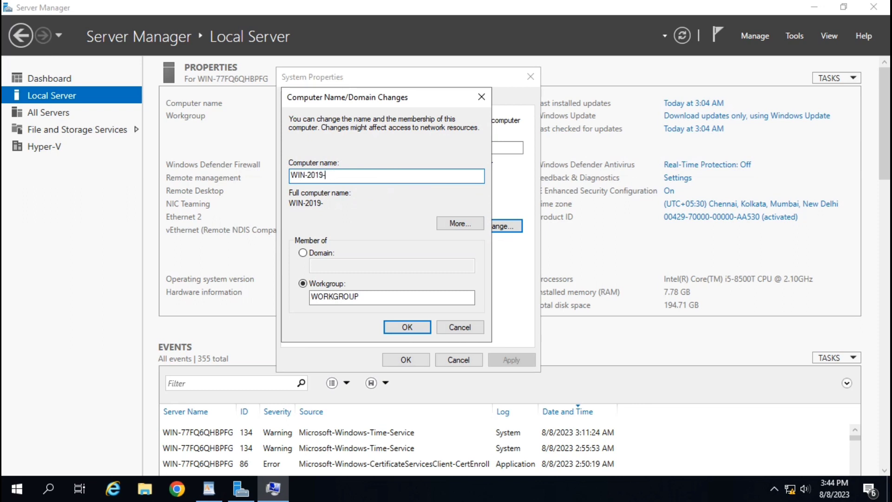
type("PC-01")
left_click_drag(344, 176, 275, 180)
right_click(275, 182)
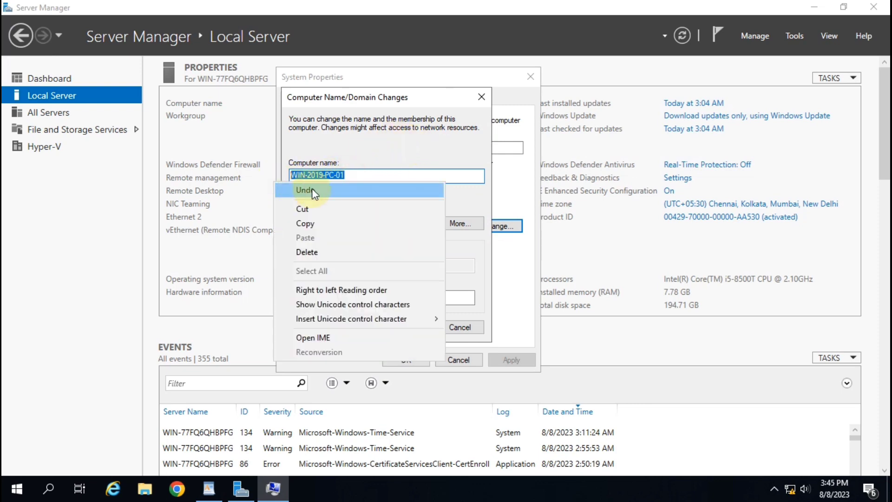
left_click(382, 158)
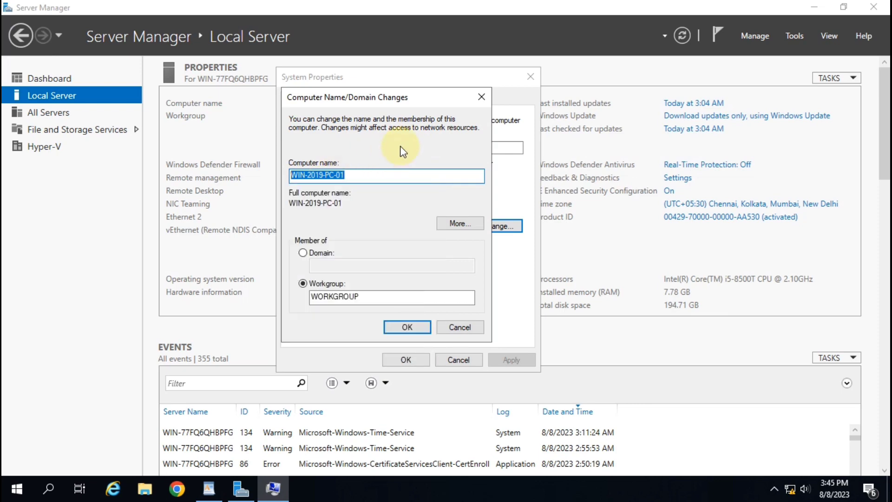
left_click(413, 328)
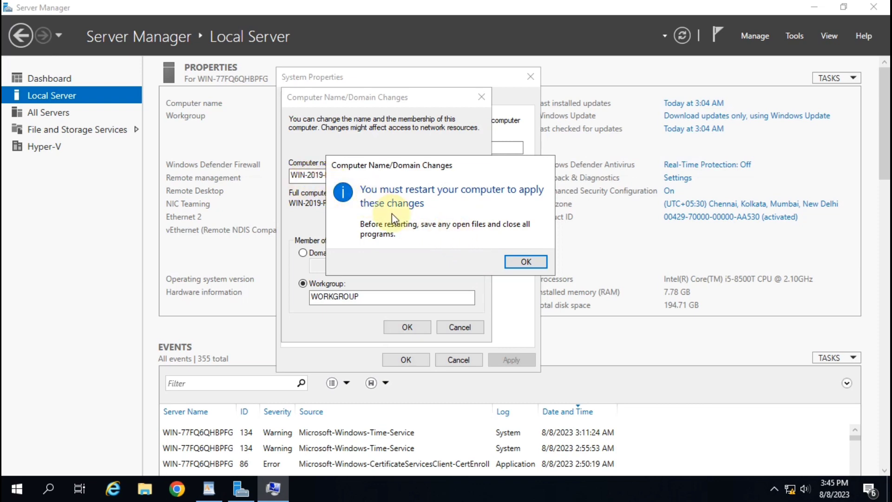
Switch to WordPad and highlight the whole Basic Configuration Task list, from the heading through Rename Server.
left_click(209, 488)
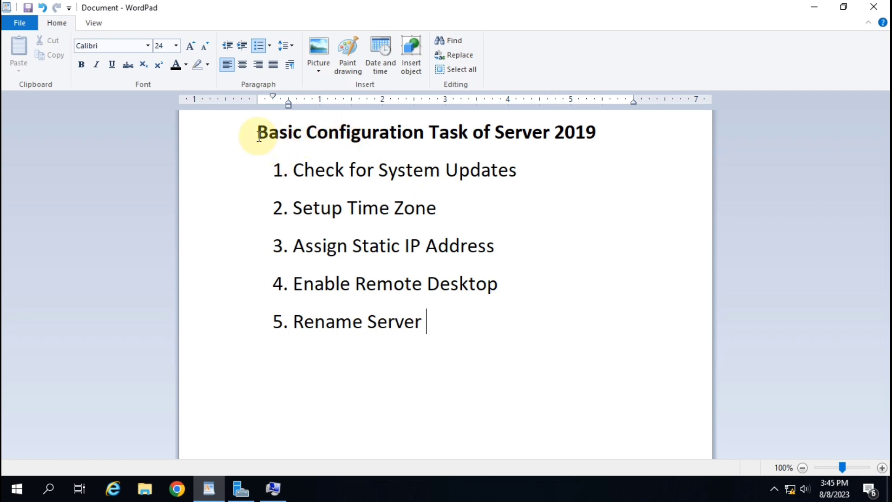
left_click_drag(251, 132, 454, 333)
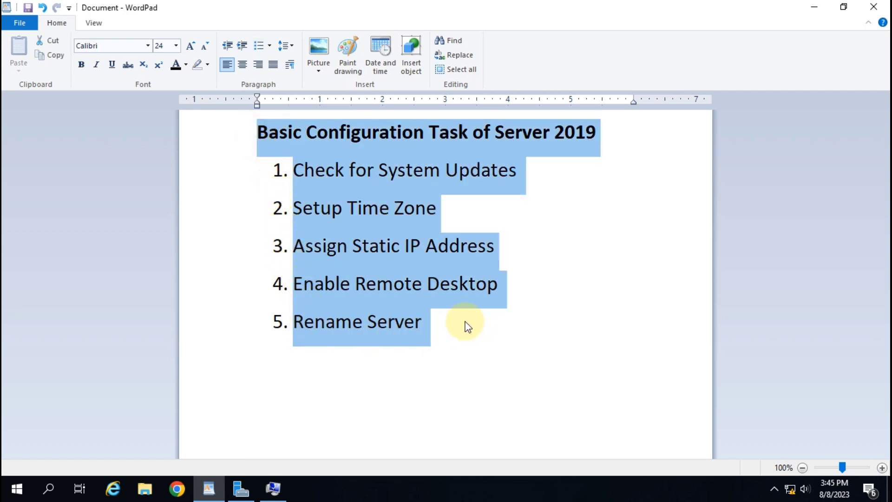